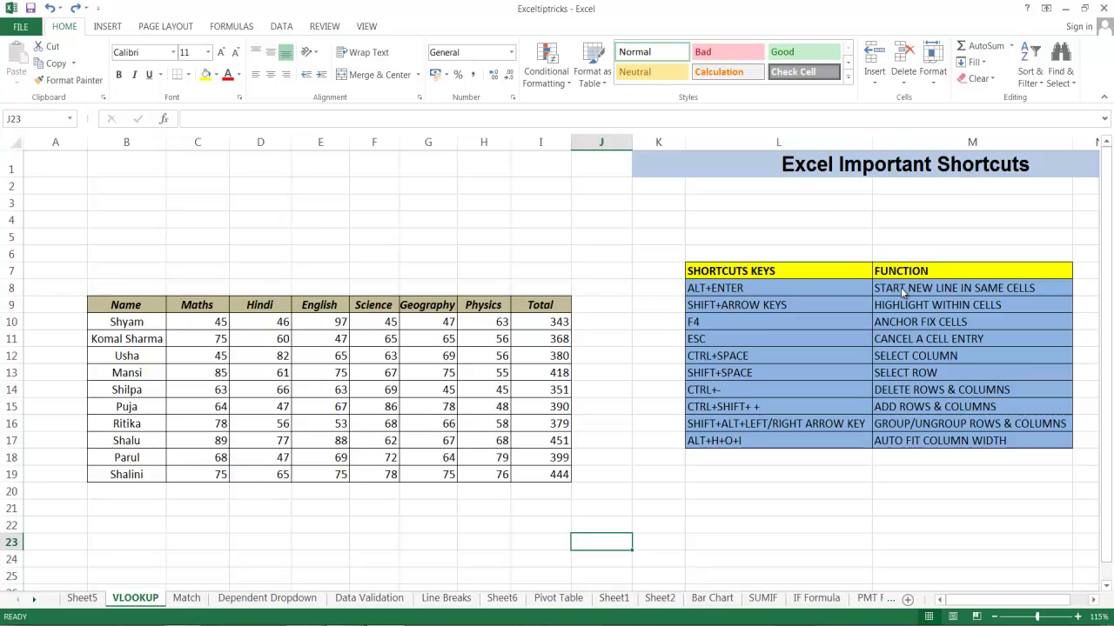
# Enter the student's first name in capitals into cell F3, fixing the mistyped start.
pyautogui.click(903, 293)
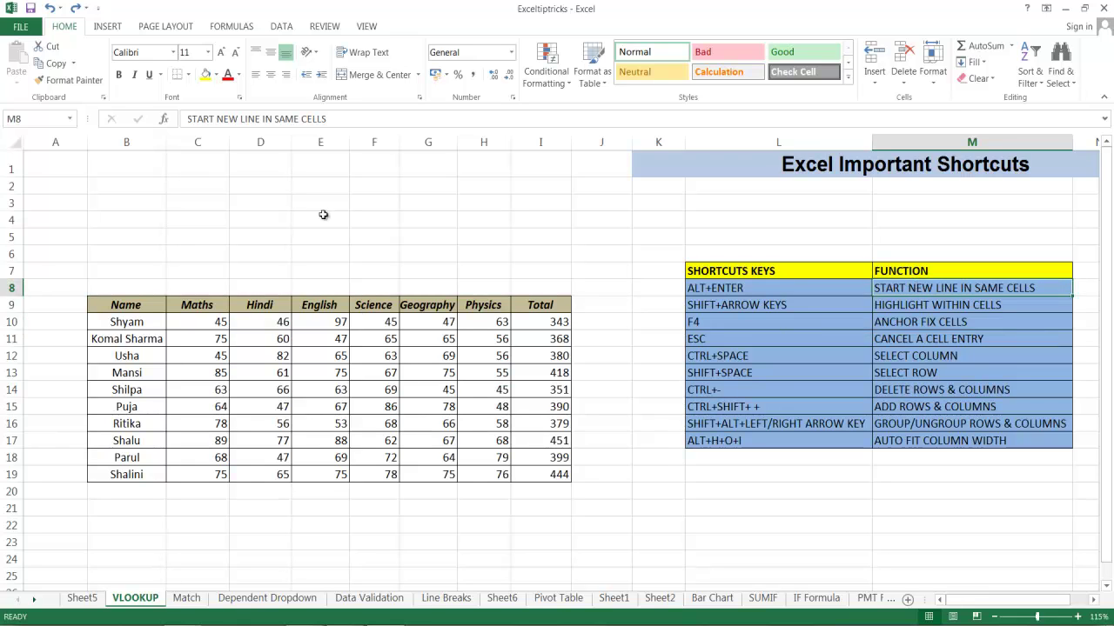
pyautogui.click(383, 202)
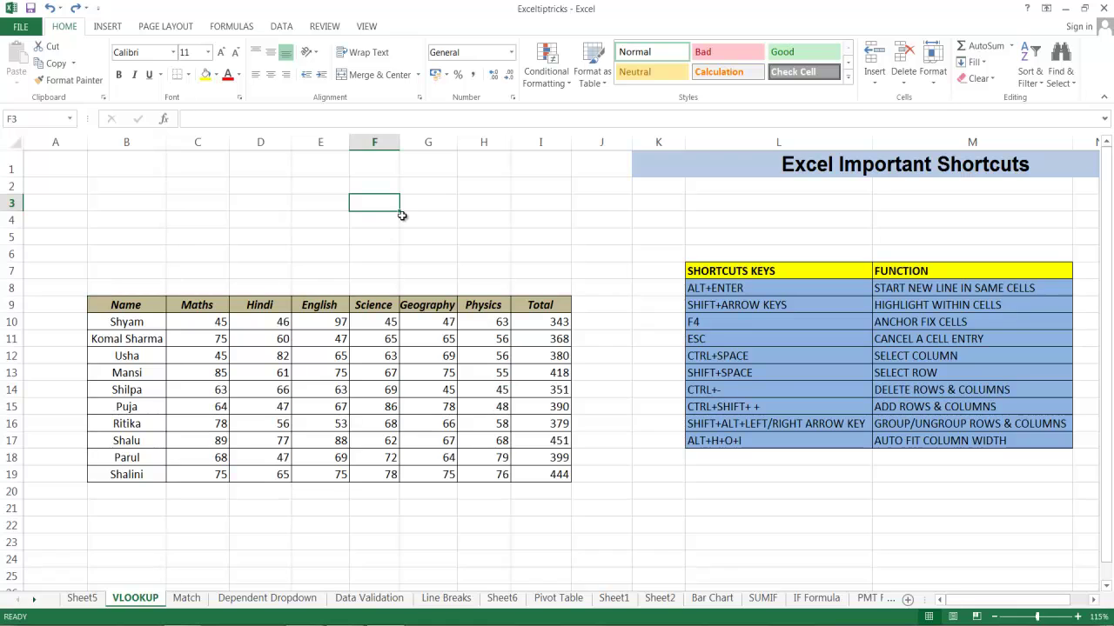
pyautogui.write('sH')
pyautogui.press('Escape')
pyautogui.write('SHALINI')
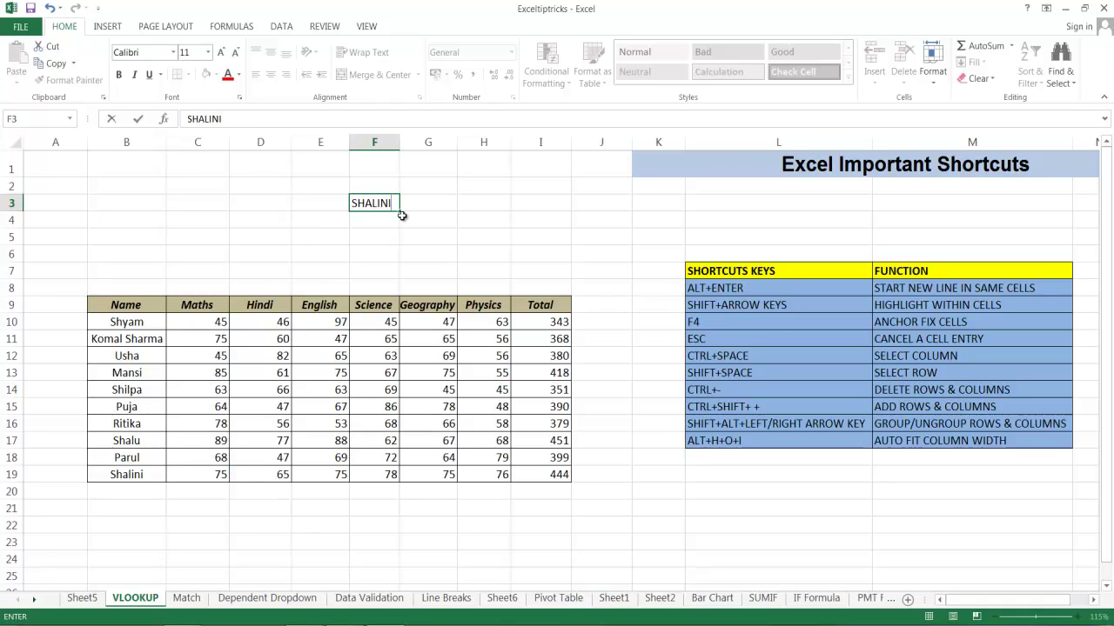
pyautogui.press('Return')
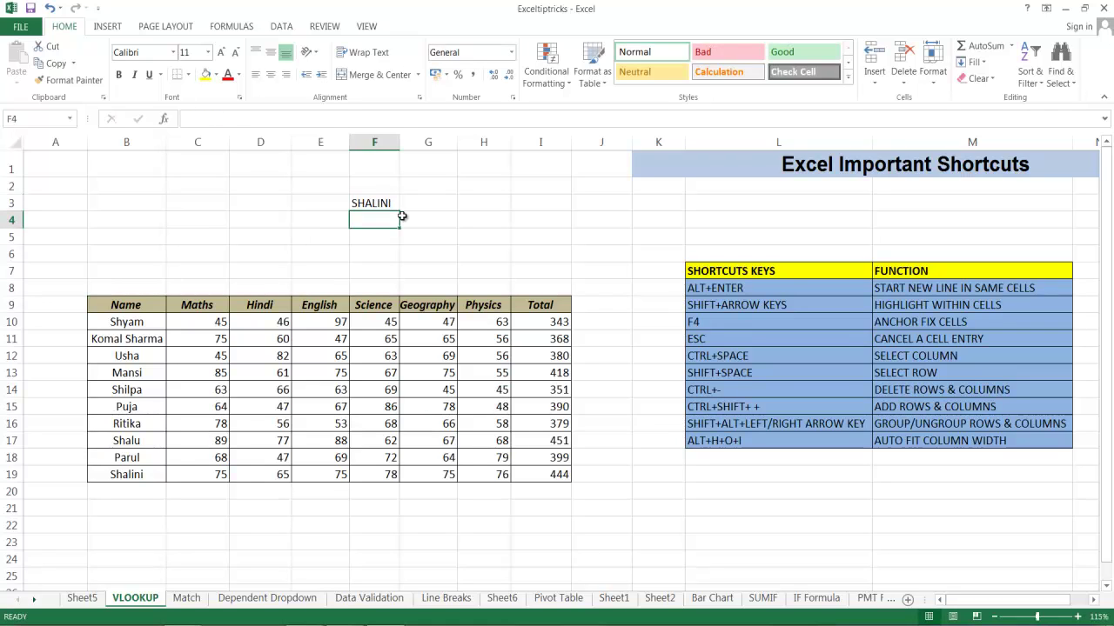
pyautogui.press('Up')
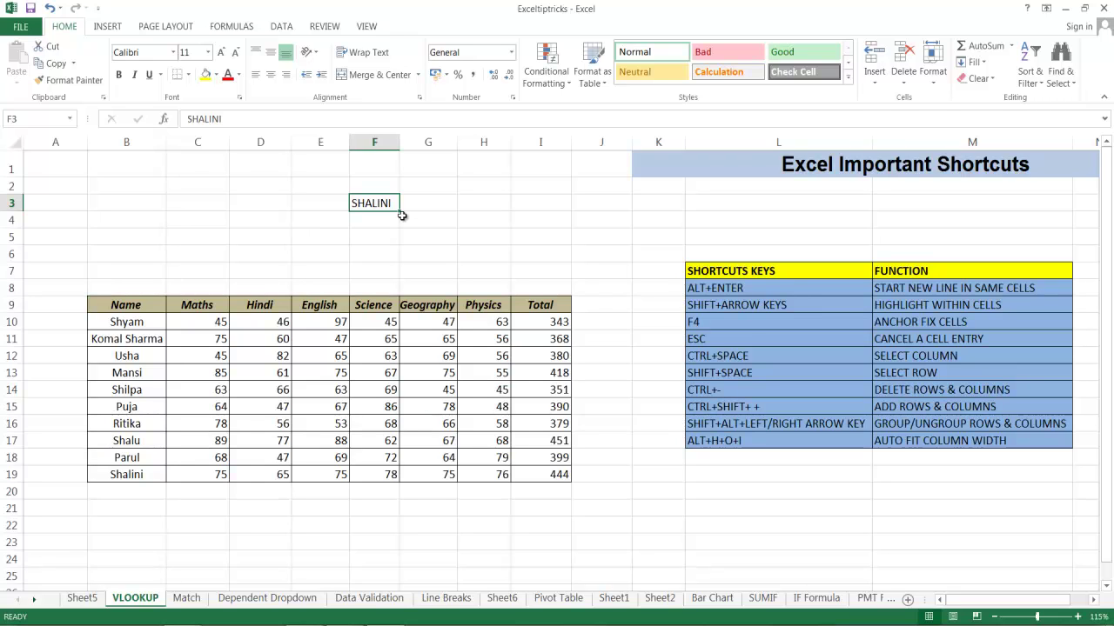
# Add the student's surname on a second line inside F3 using Alt+Enter.
pyautogui.press('F2')
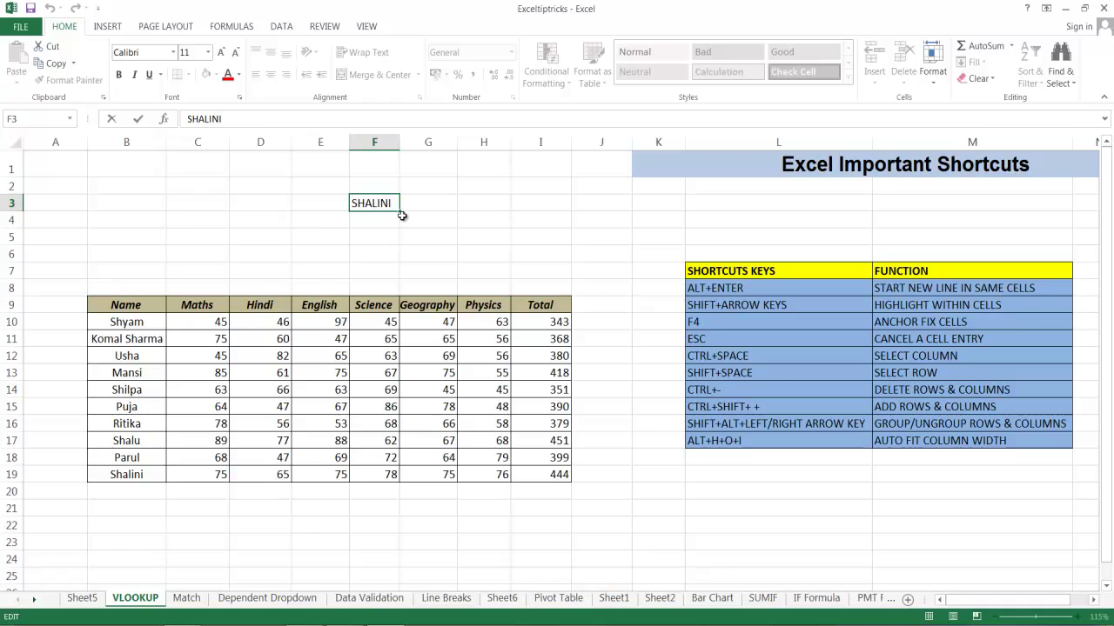
pyautogui.hotkey('alt', 'Return')
pyautogui.write('SHARMA')
pyautogui.press('Return')
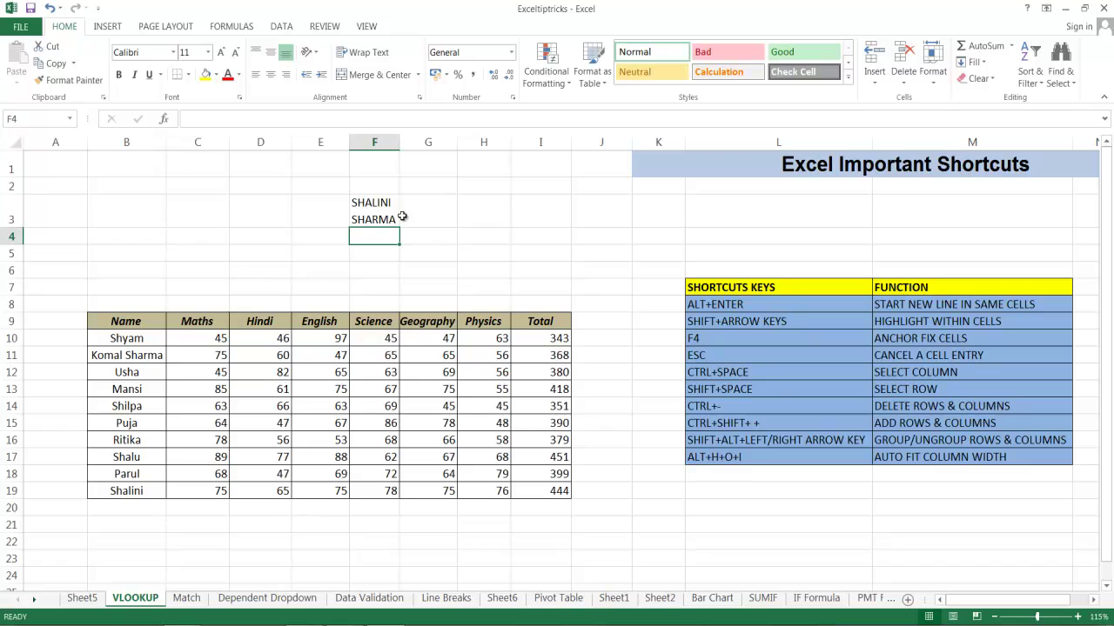
pyautogui.press('Up')
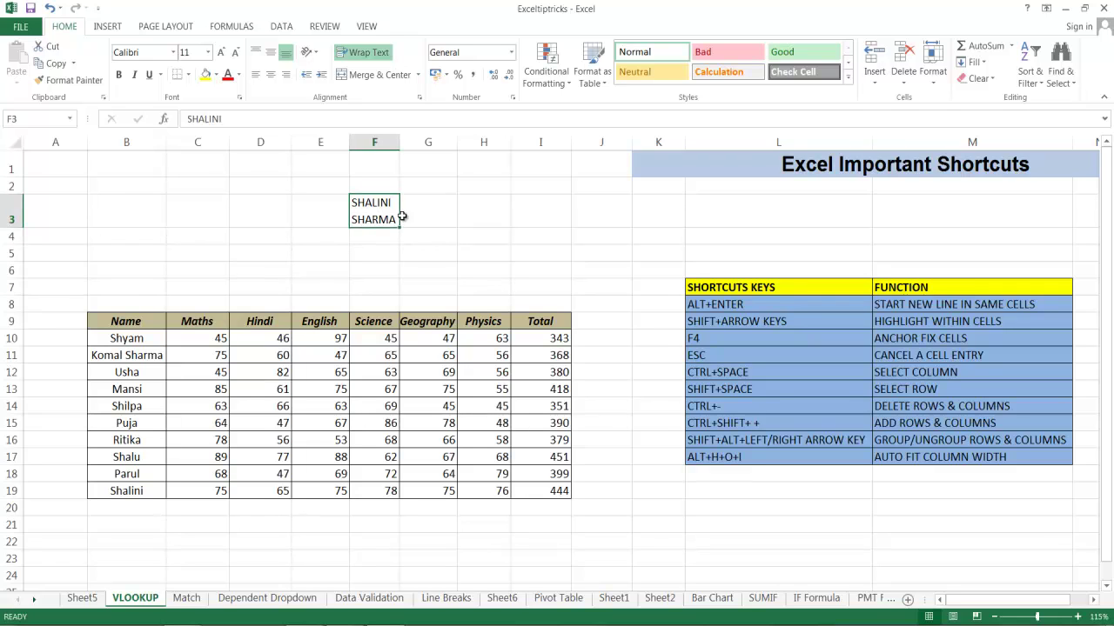
# Expand the formula bar to show both lines of F3's contents.
pyautogui.click(354, 123)
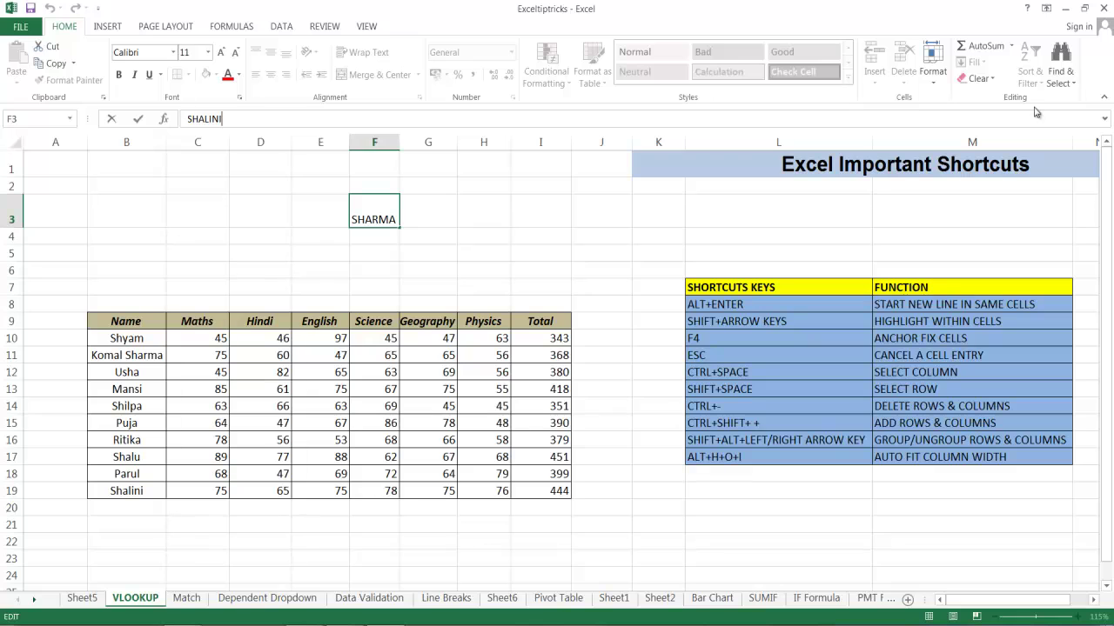
pyautogui.click(1105, 121)
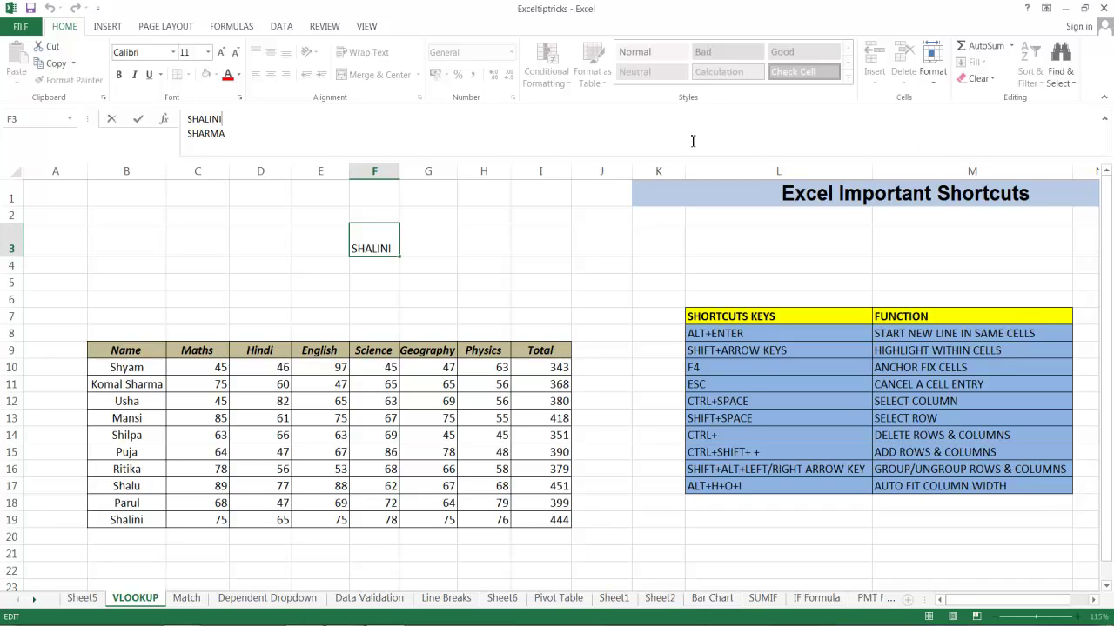
pyautogui.click(332, 235)
pyautogui.click(374, 238)
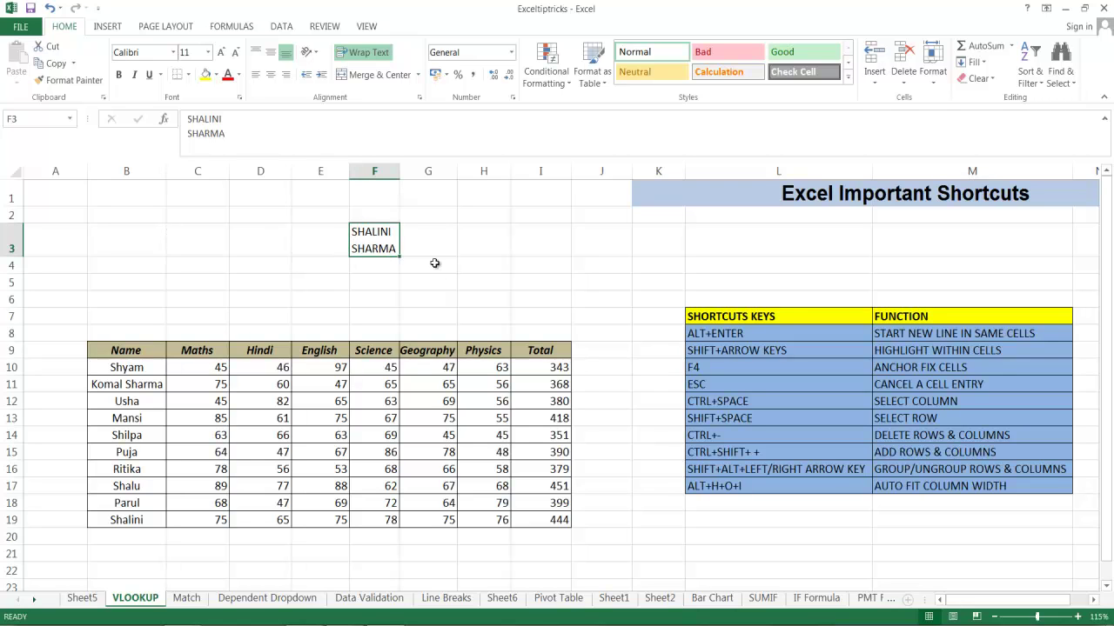
pyautogui.click(420, 240)
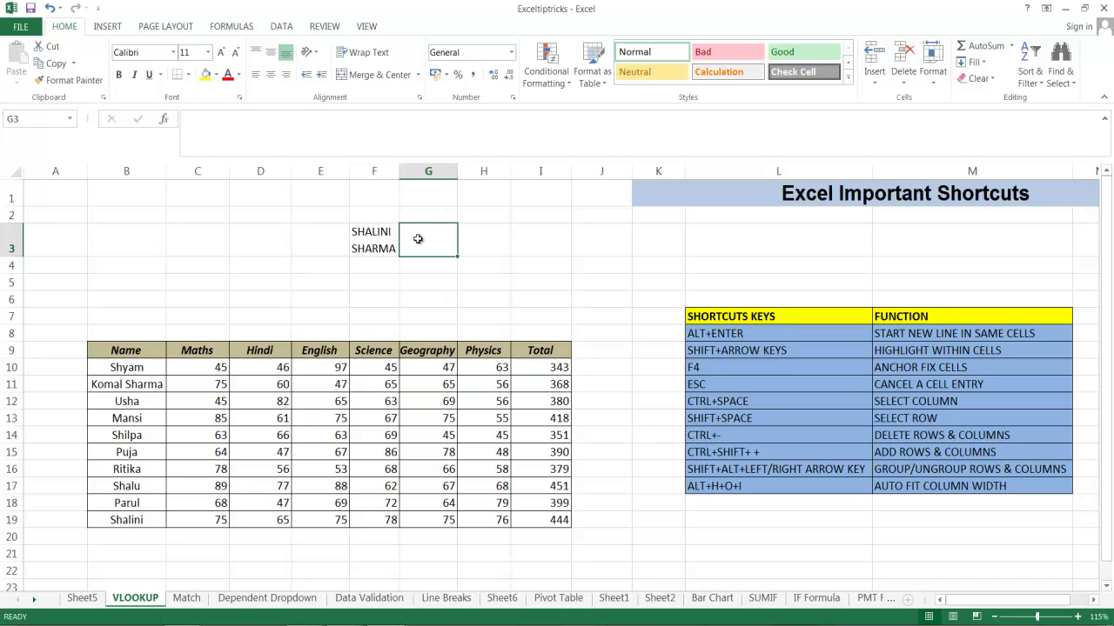
pyautogui.click(746, 350)
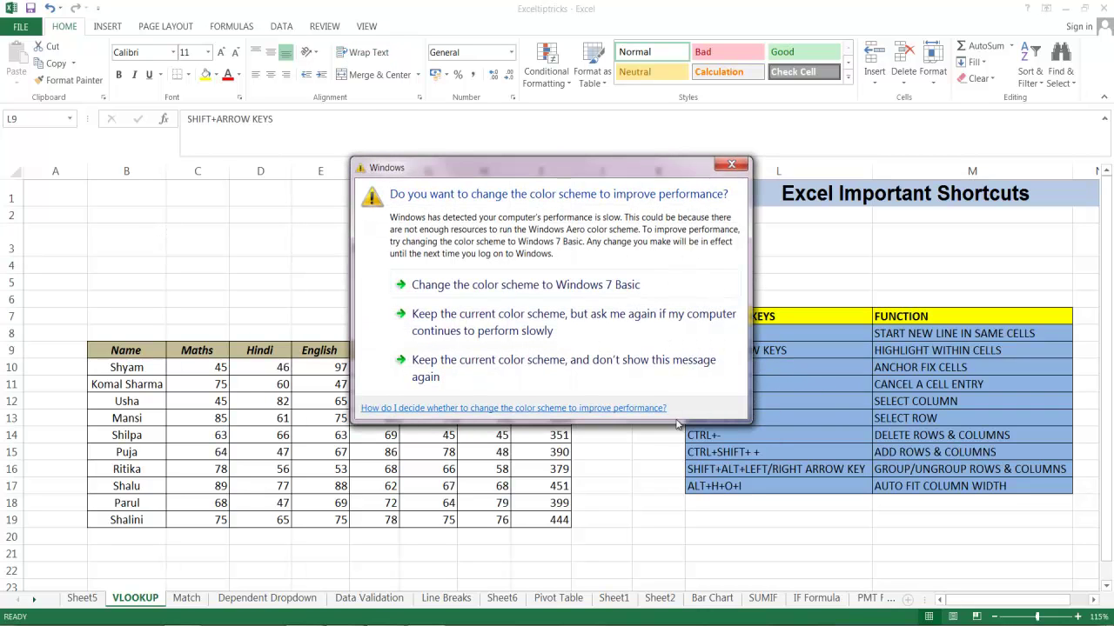
pyautogui.click(524, 388)
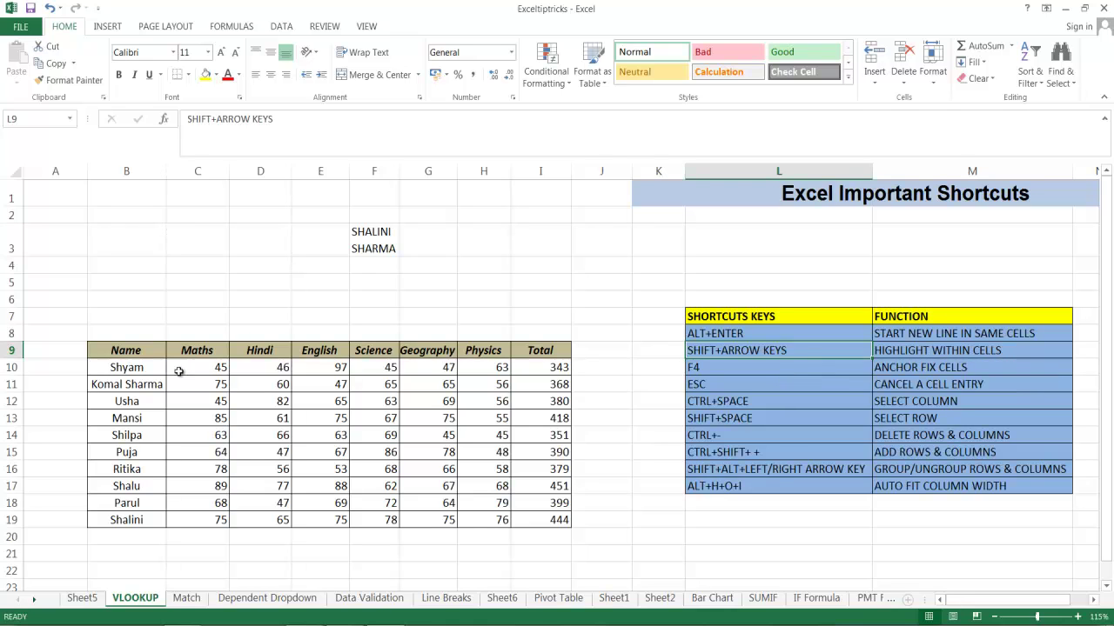
pyautogui.click(144, 367)
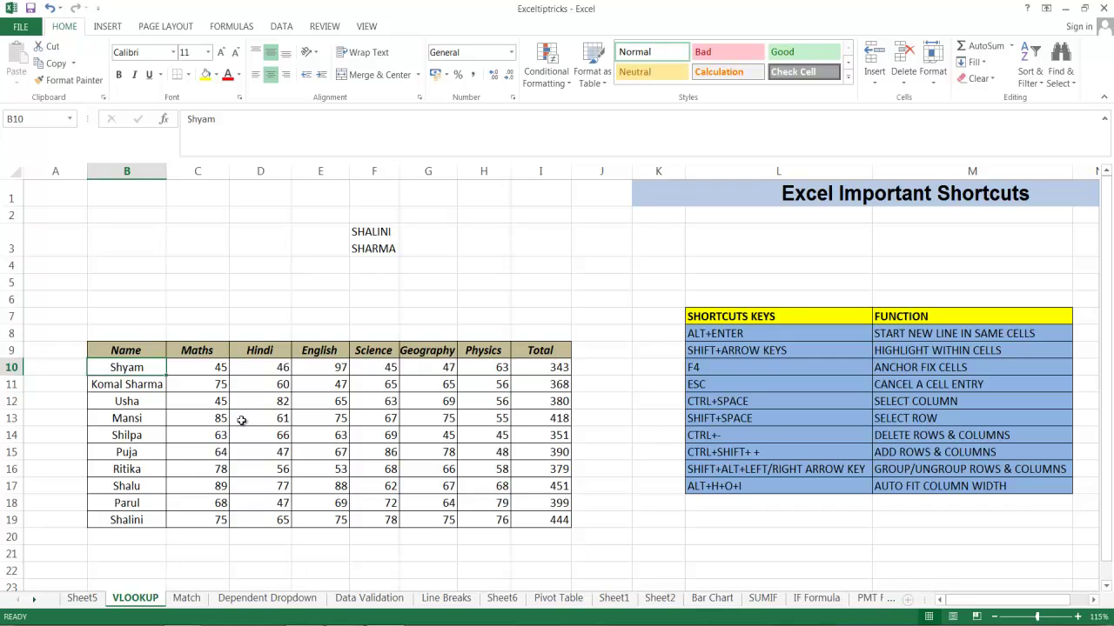
pyautogui.hotkey('shift', 'Right')
pyautogui.hotkey('shift', 'Right')
pyautogui.hotkey('shift', 'Right')
pyautogui.hotkey('shift', 'Right')
pyautogui.hotkey('shift', 'Right')
pyautogui.hotkey('shift', 'Right')
pyautogui.hotkey('shift', 'Right')
pyautogui.hotkey('shift', 'Left')
pyautogui.hotkey('shift', 'Left')
pyautogui.hotkey('shift', 'Left')
pyautogui.hotkey('shift', 'Left')
pyautogui.hotkey('shift', 'Left')
pyautogui.hotkey('shift', 'Left')
pyautogui.hotkey('shift', 'Left')
pyautogui.hotkey('shift', 'Left')
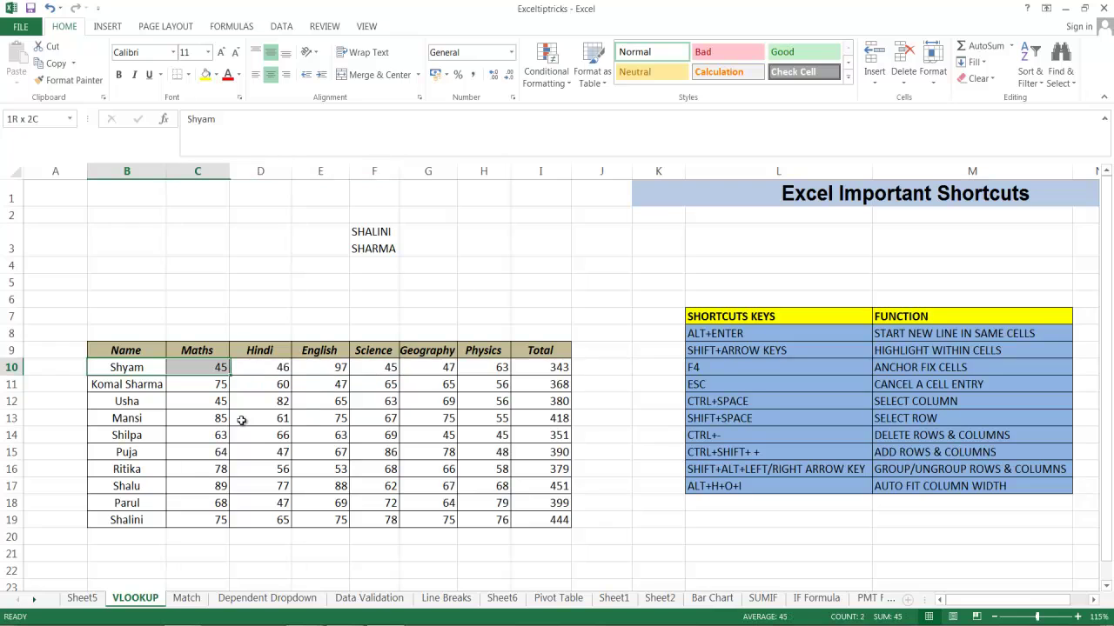
pyautogui.hotkey('shift', 'Right')
pyautogui.hotkey('shift', 'Right')
pyautogui.hotkey('shift', 'Right')
pyautogui.hotkey('shift', 'Right')
pyautogui.hotkey('shift', 'Right')
pyautogui.hotkey('shift', 'Right')
pyautogui.hotkey('shift', 'Right')
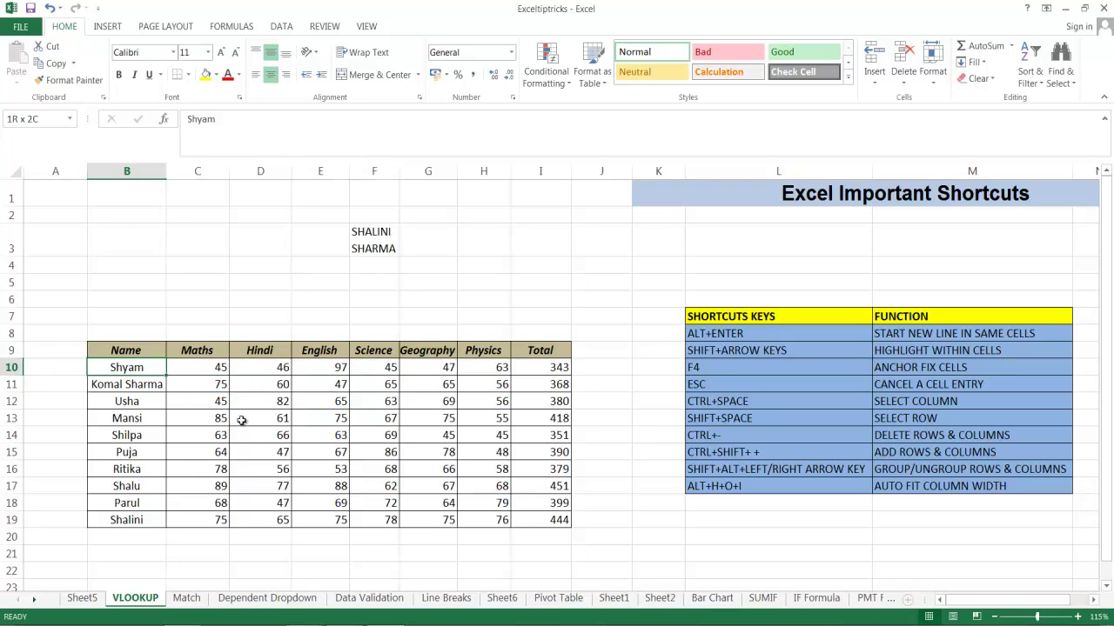
pyautogui.hotkey('shift', 'Left')
pyautogui.hotkey('shift', 'Left')
pyautogui.hotkey('shift', 'Left')
pyautogui.hotkey('shift', 'Left')
pyautogui.hotkey('shift', 'Left')
pyautogui.hotkey('shift', 'Left')
pyautogui.hotkey('shift', 'Left')
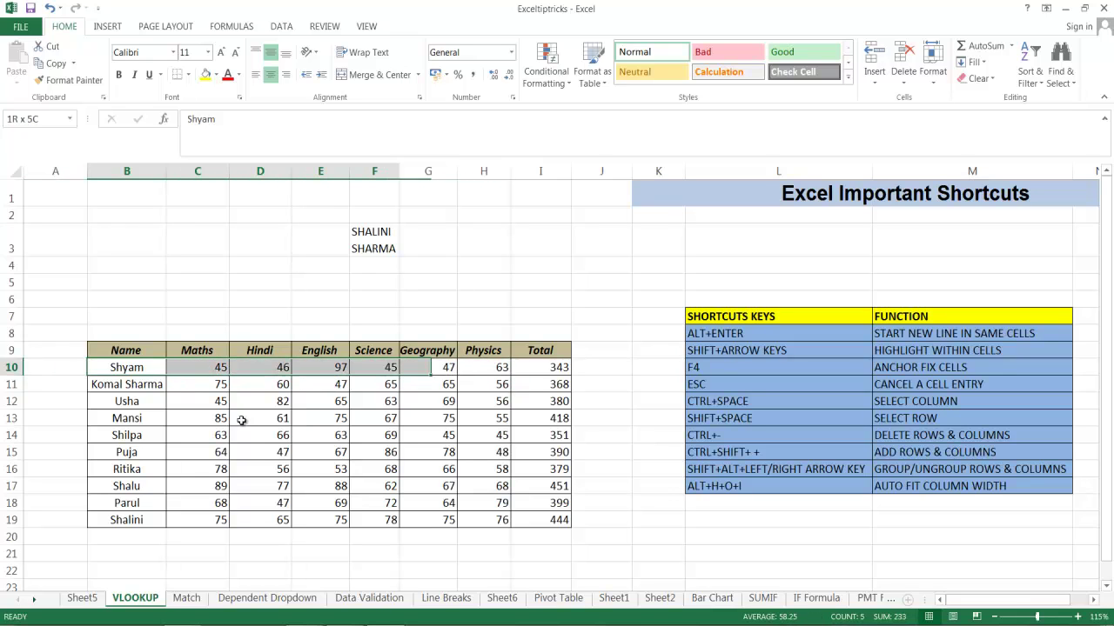
pyautogui.hotkey('shift', 'Right')
pyautogui.hotkey('shift', 'Down')
pyautogui.hotkey('shift', 'Down')
pyautogui.hotkey('shift', 'Down')
pyautogui.hotkey('shift', 'Down')
pyautogui.hotkey('shift', 'Down')
pyautogui.hotkey('shift', 'Down')
pyautogui.hotkey('shift', 'Down')
pyautogui.hotkey('shift', 'Down')
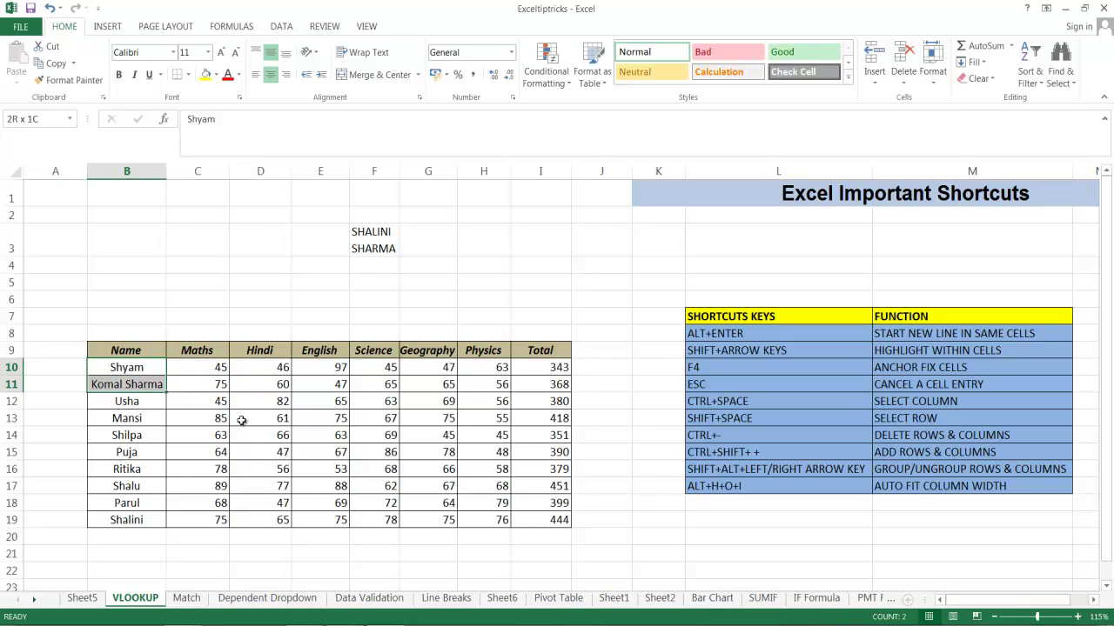
pyautogui.hotkey('shift', 'Down')
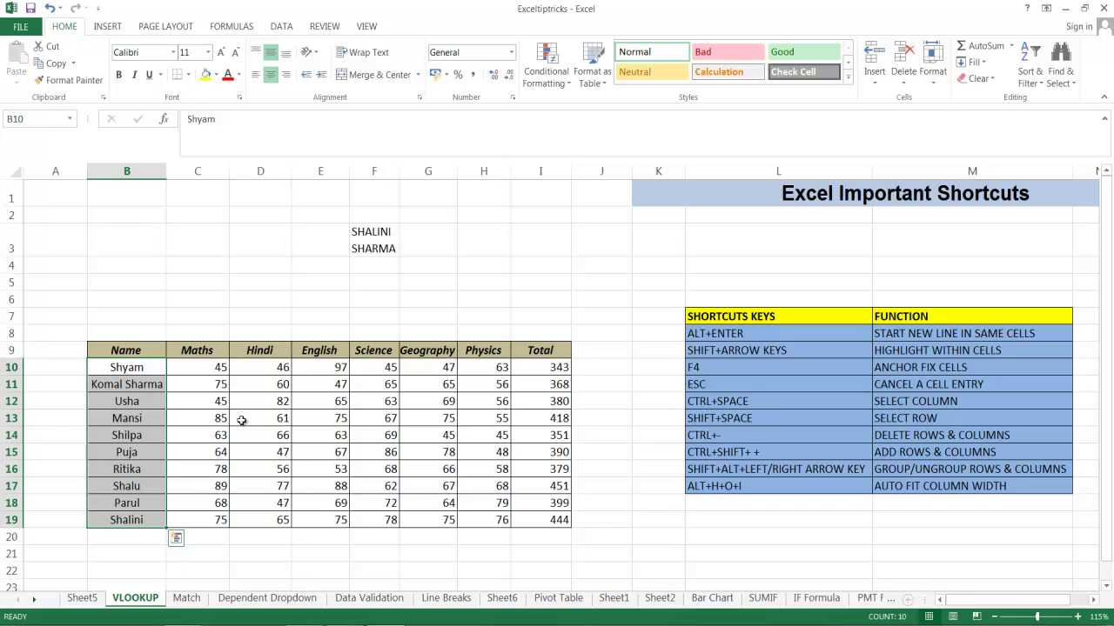
pyautogui.press('Right')
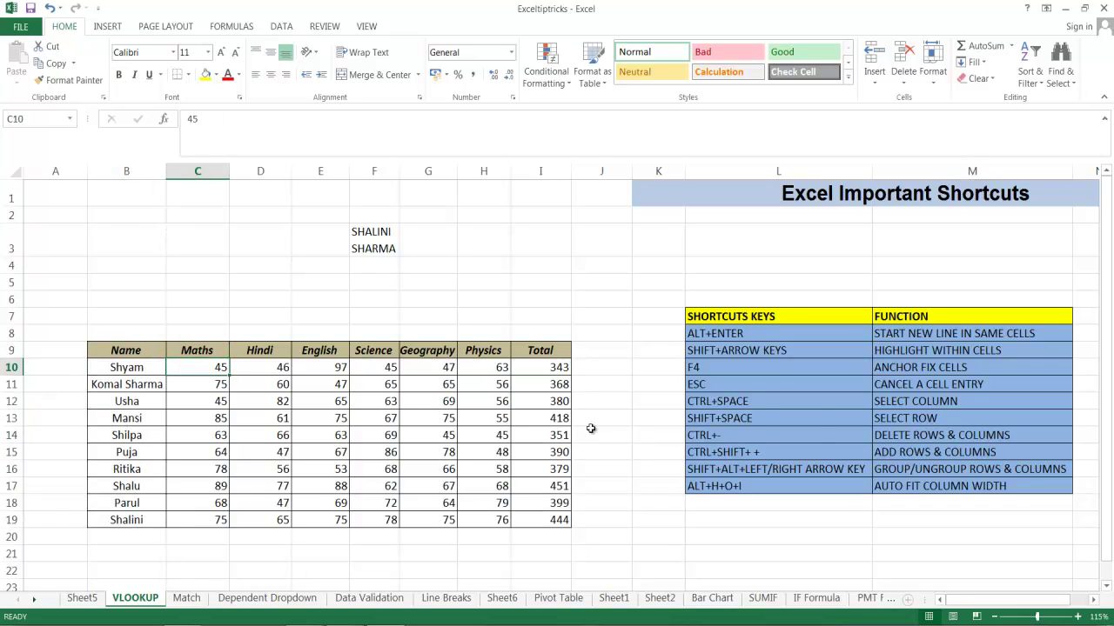
# Group row 10 from cell C10 with Shift+Alt+Right, cancelling the stray typed letter.
pyautogui.click(739, 368)
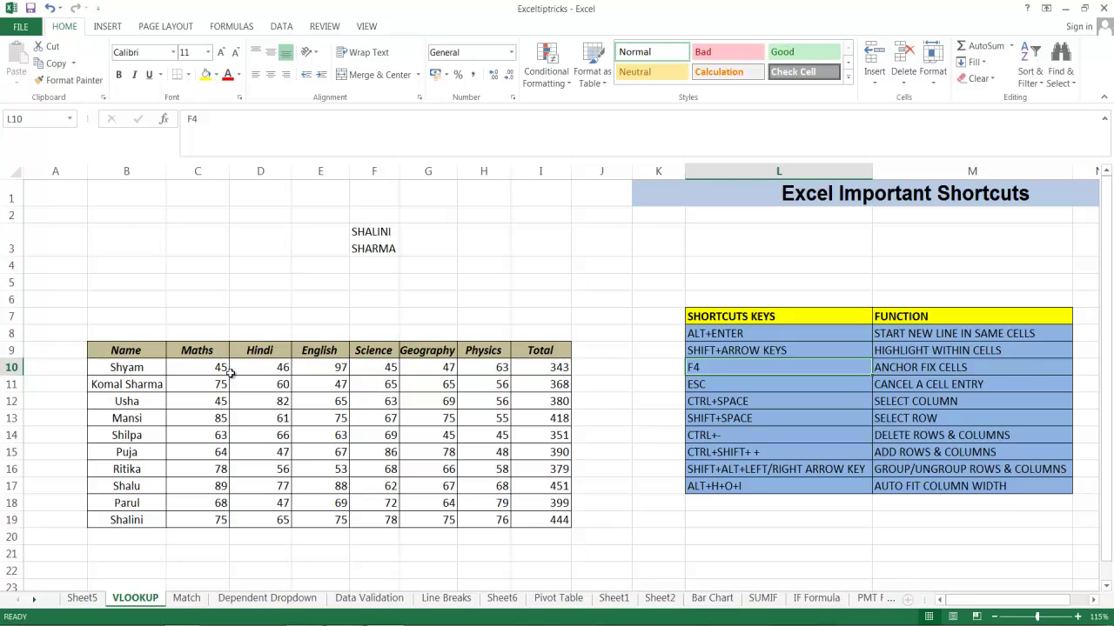
pyautogui.click(202, 370)
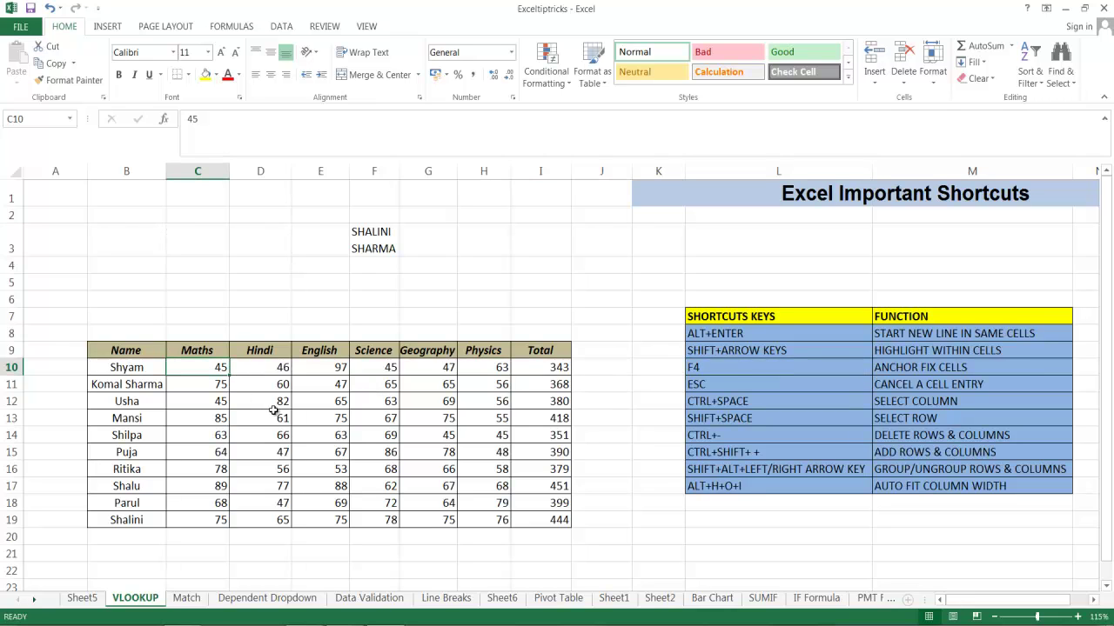
pyautogui.hotkey('shift', 'alt', 'Right')
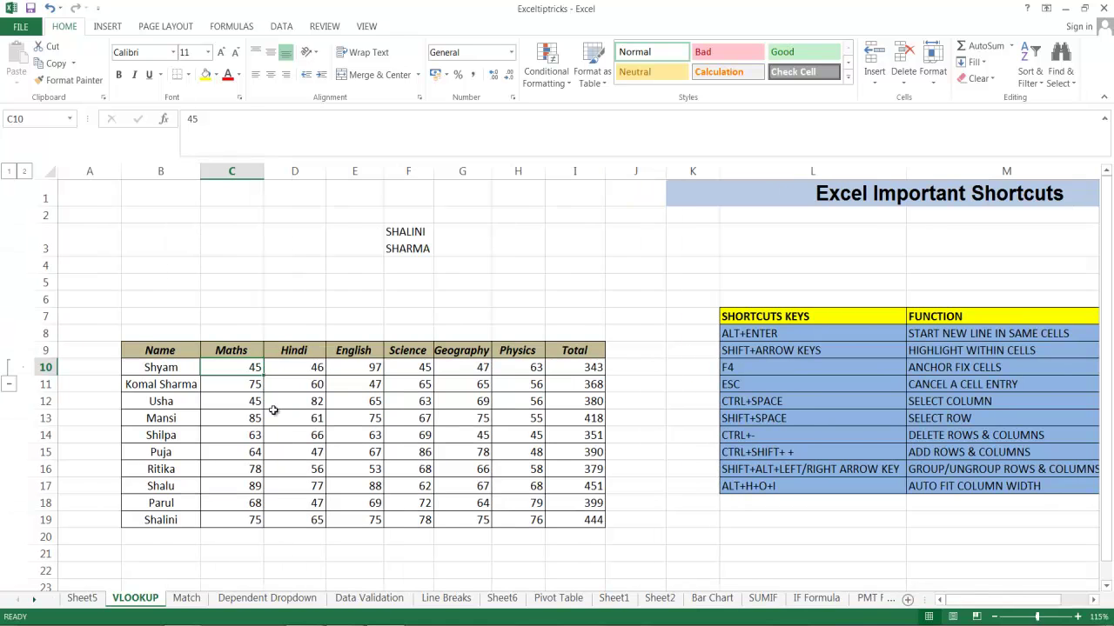
pyautogui.write('F')
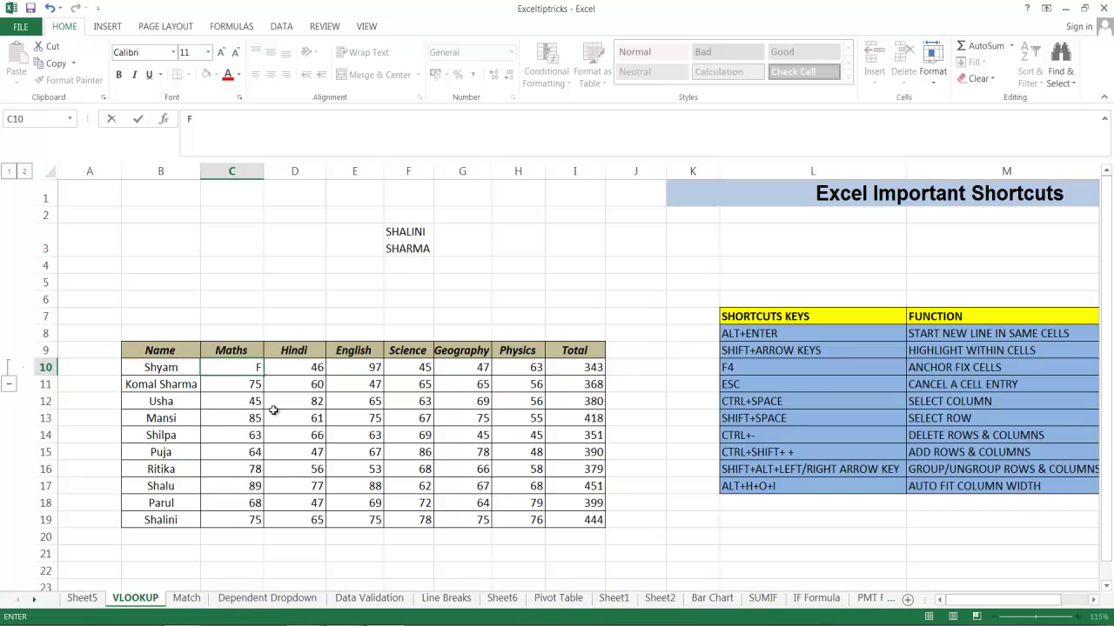
pyautogui.press('Escape')
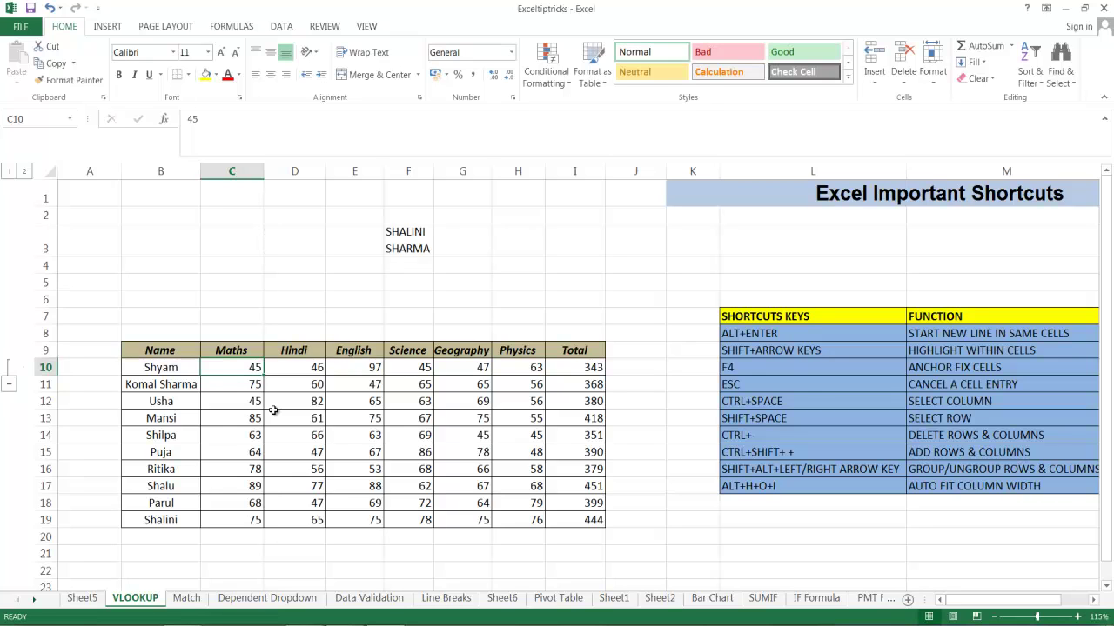
pyautogui.press('Down')
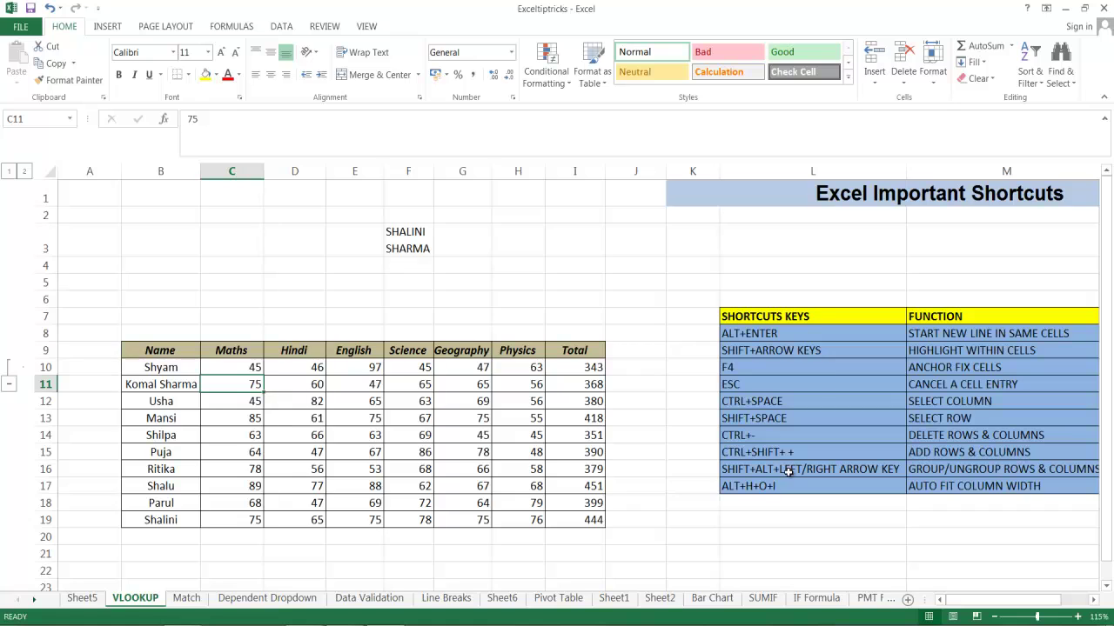
pyautogui.click(746, 389)
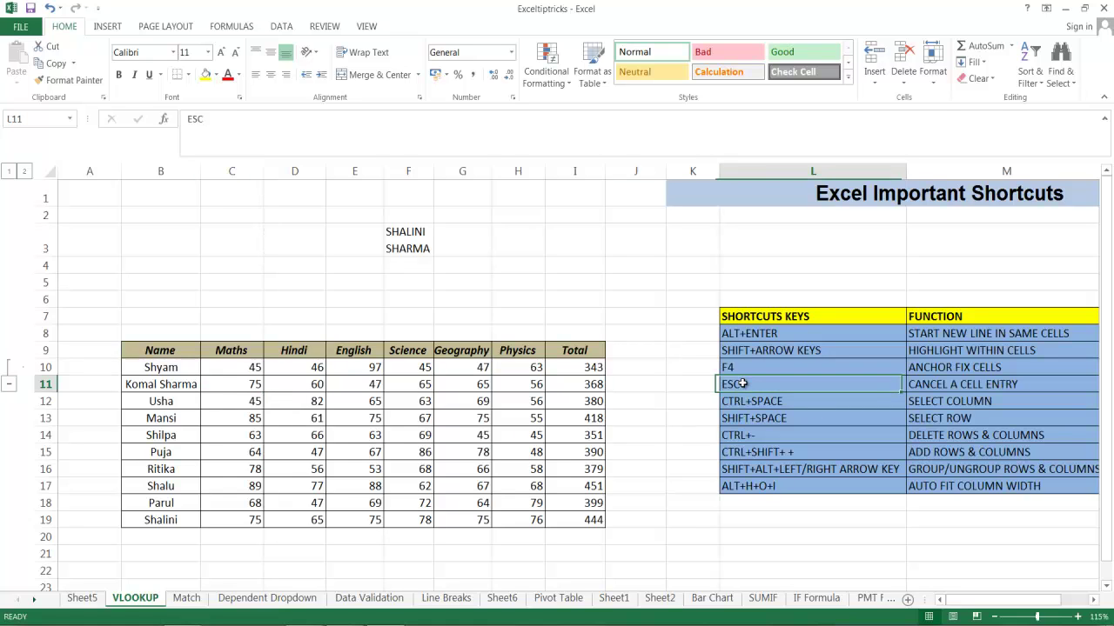
pyautogui.click(227, 368)
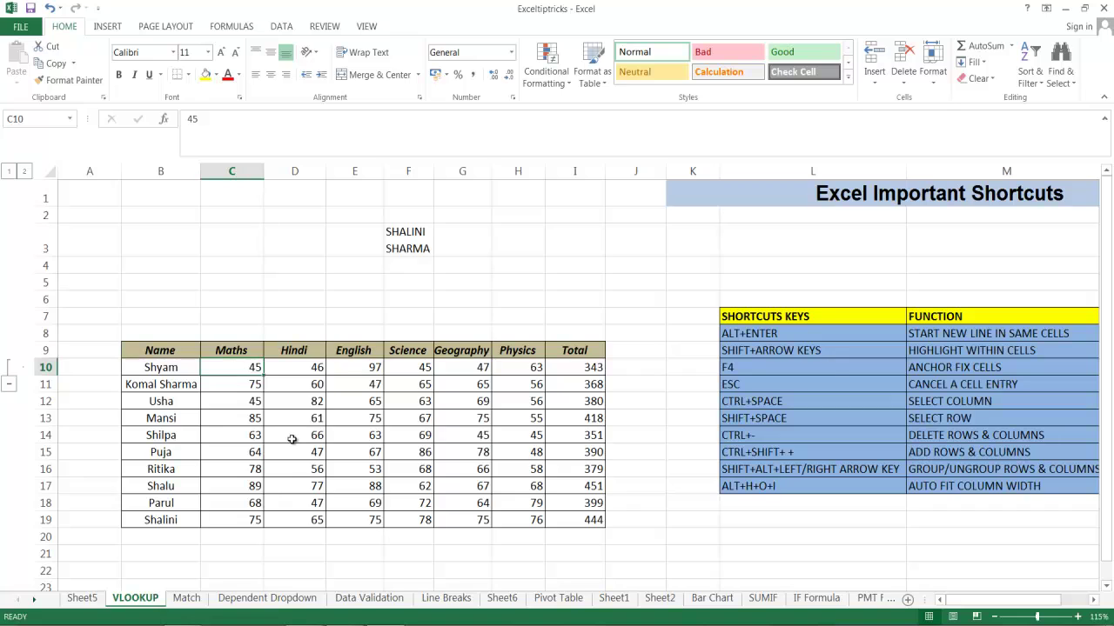
pyautogui.click(249, 389)
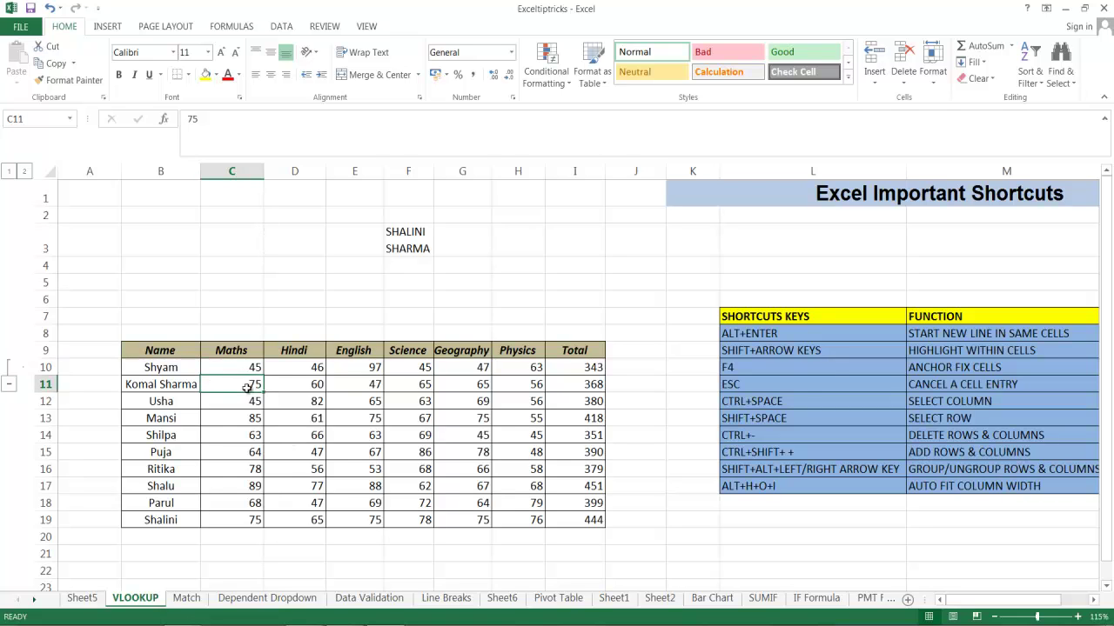
pyautogui.click(251, 373)
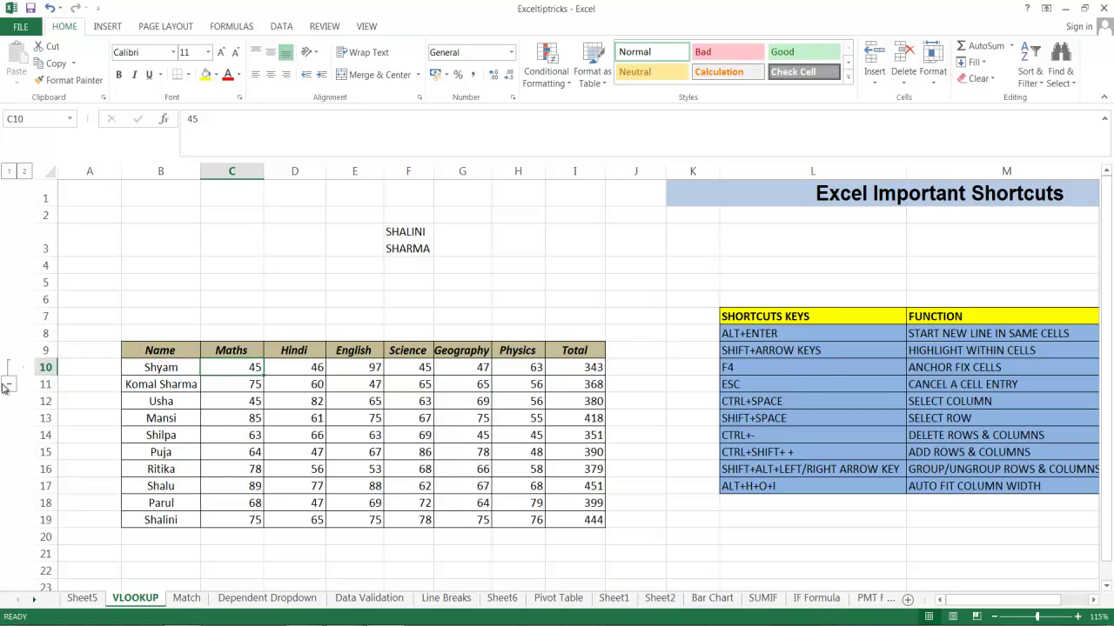
pyautogui.click(576, 246)
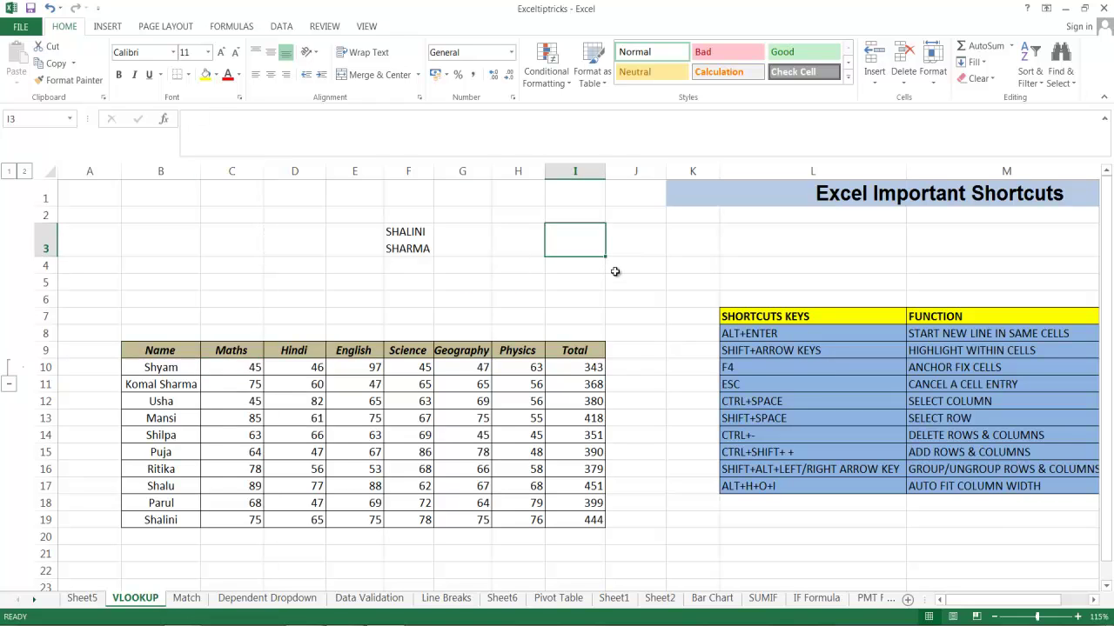
pyautogui.write('FFHJHJ')
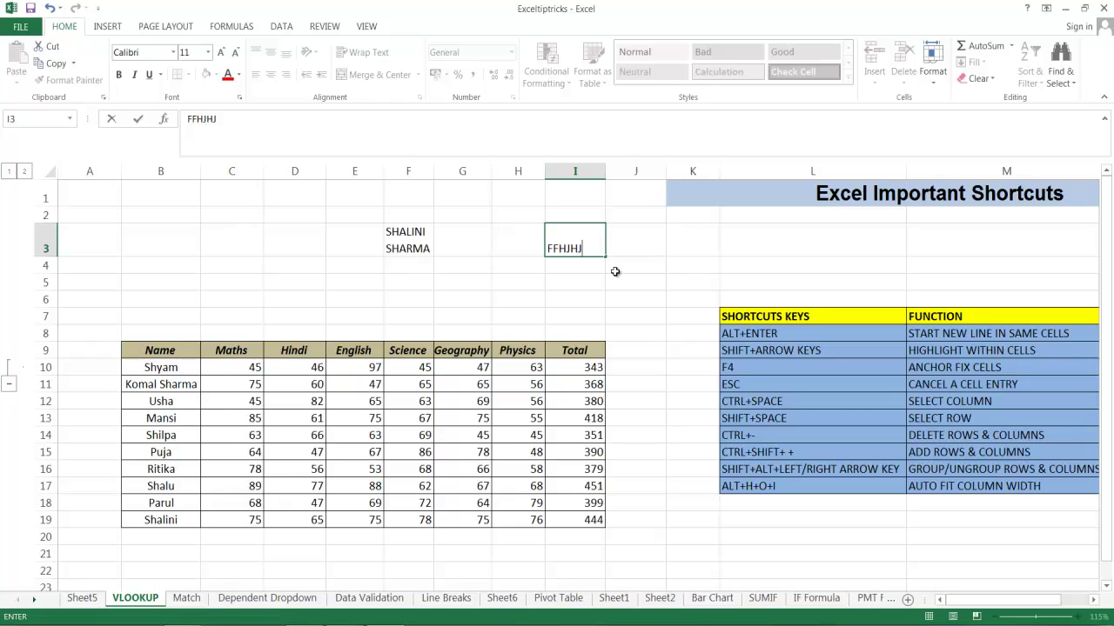
pyautogui.press('Escape')
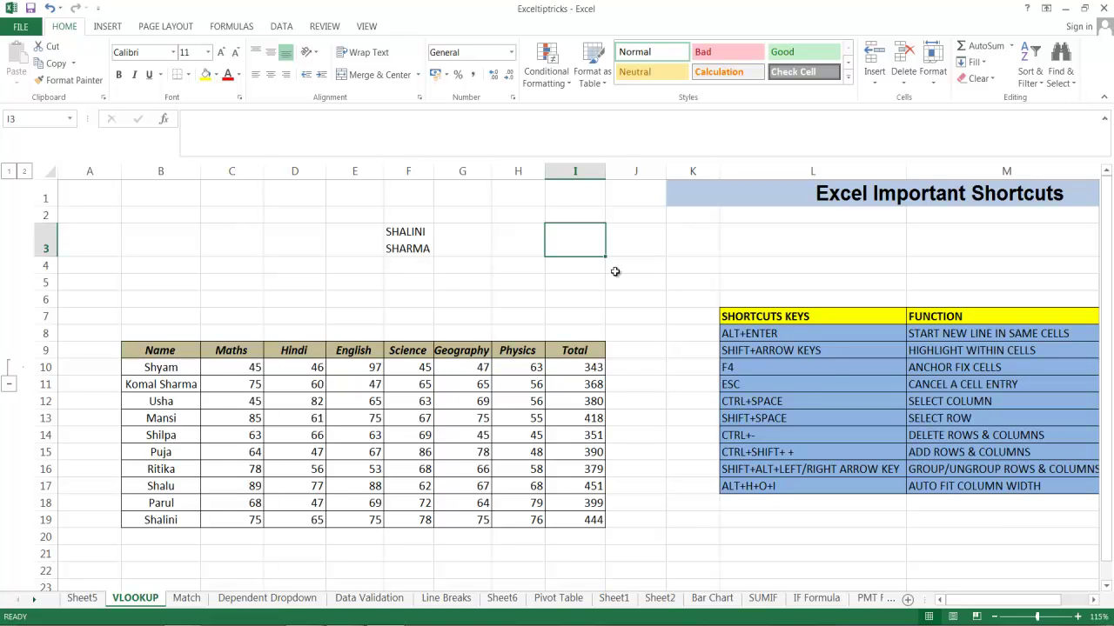
pyautogui.click(750, 401)
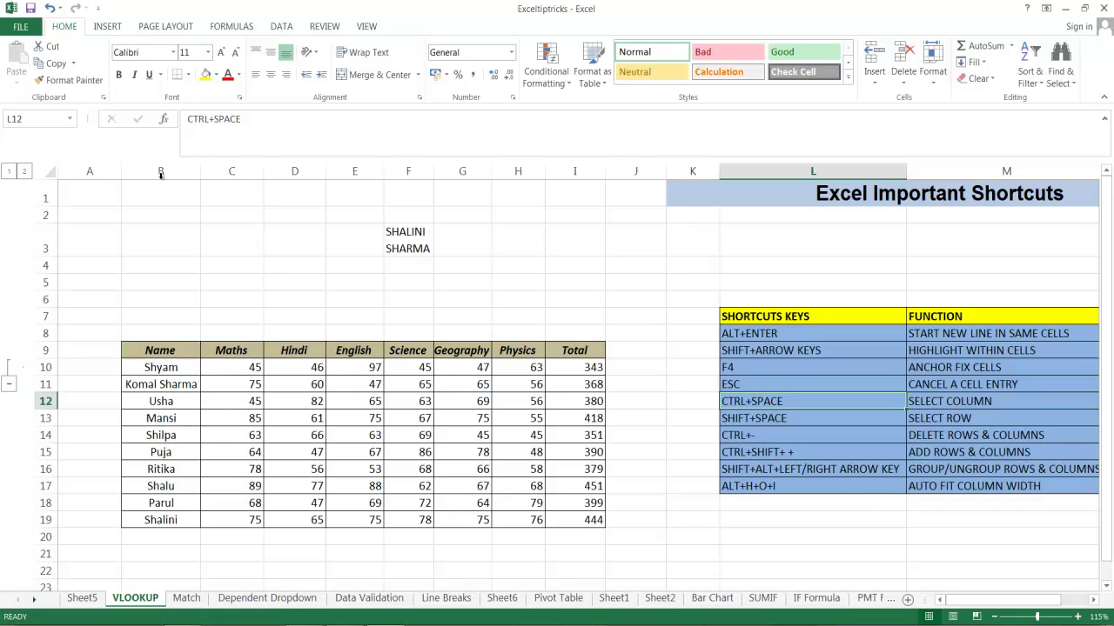
pyautogui.click(160, 348)
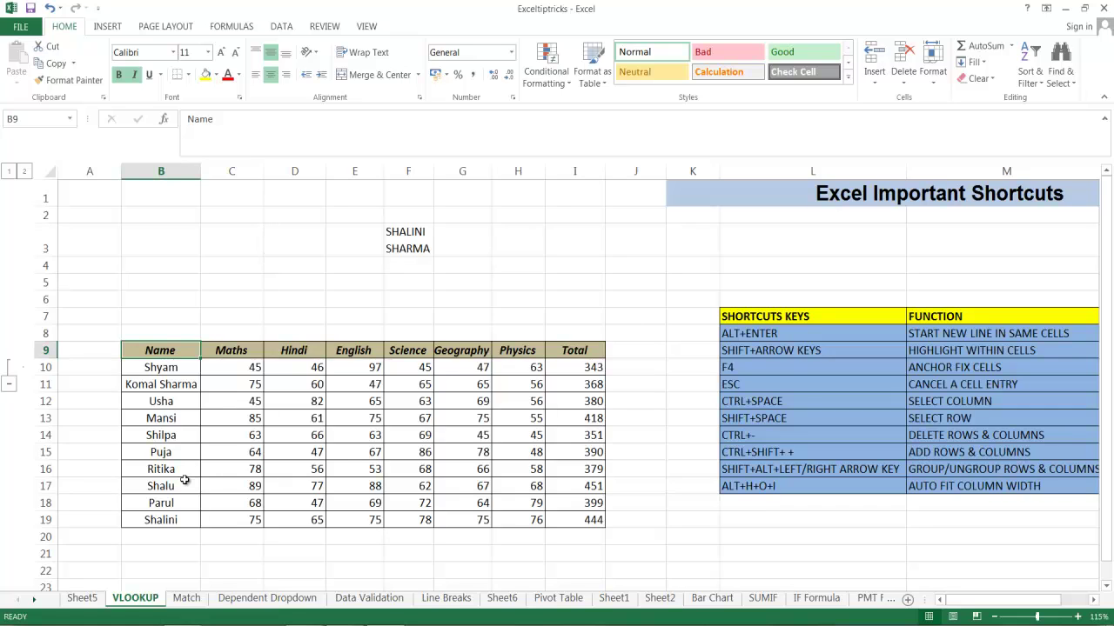
pyautogui.hotkey('ctrl', 'space')
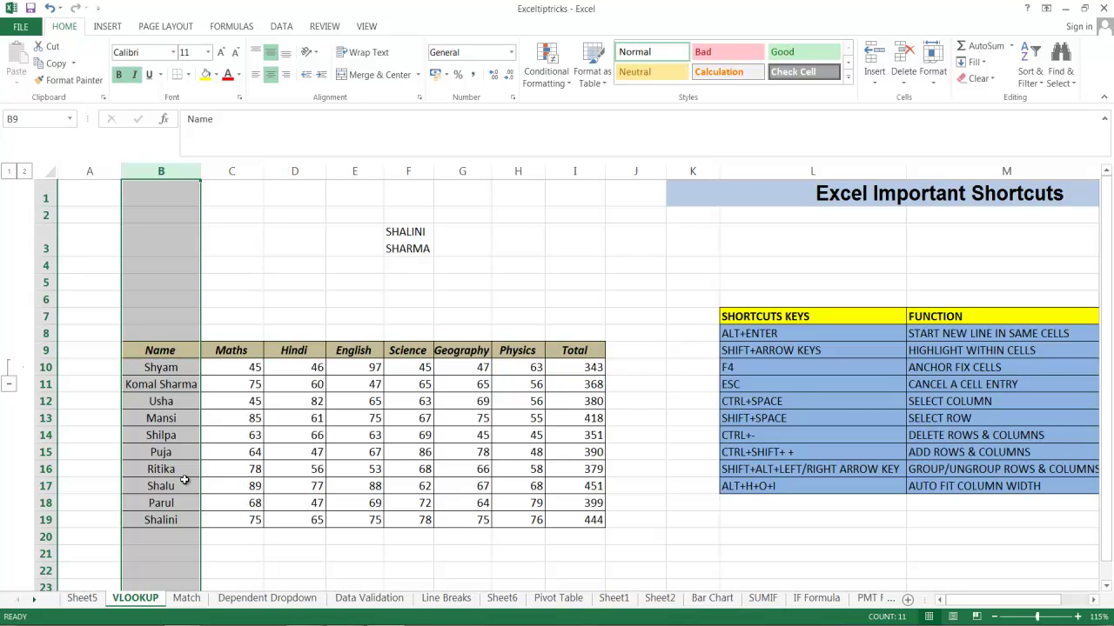
pyautogui.click(761, 421)
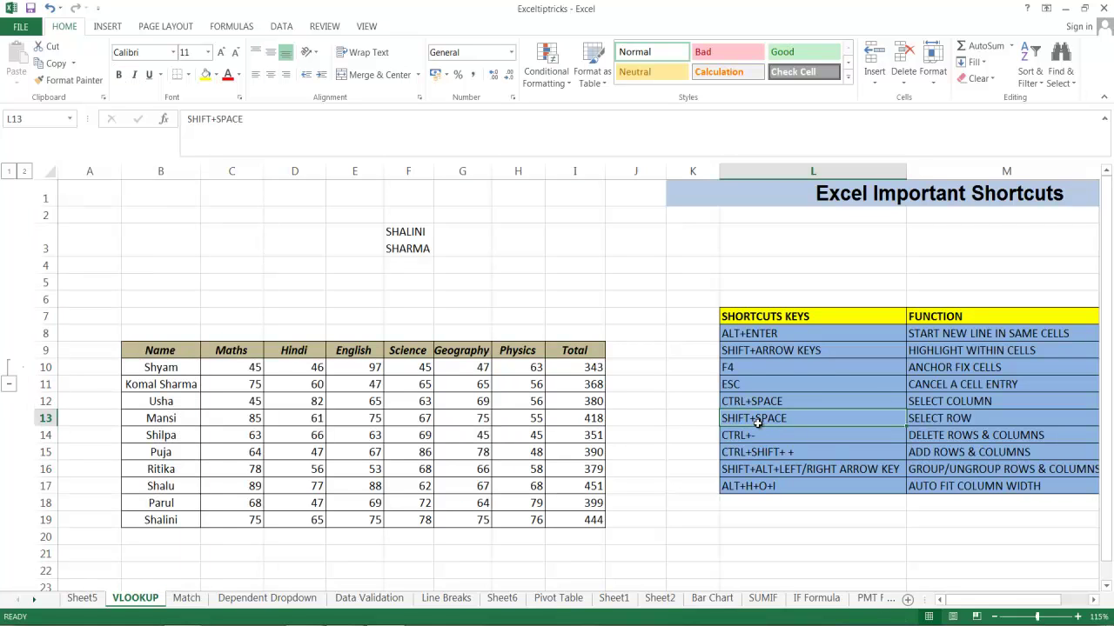
# Select row 10 with Shift+Space, then open the Delete dialog for the Physics mark H10.
pyautogui.click(171, 370)
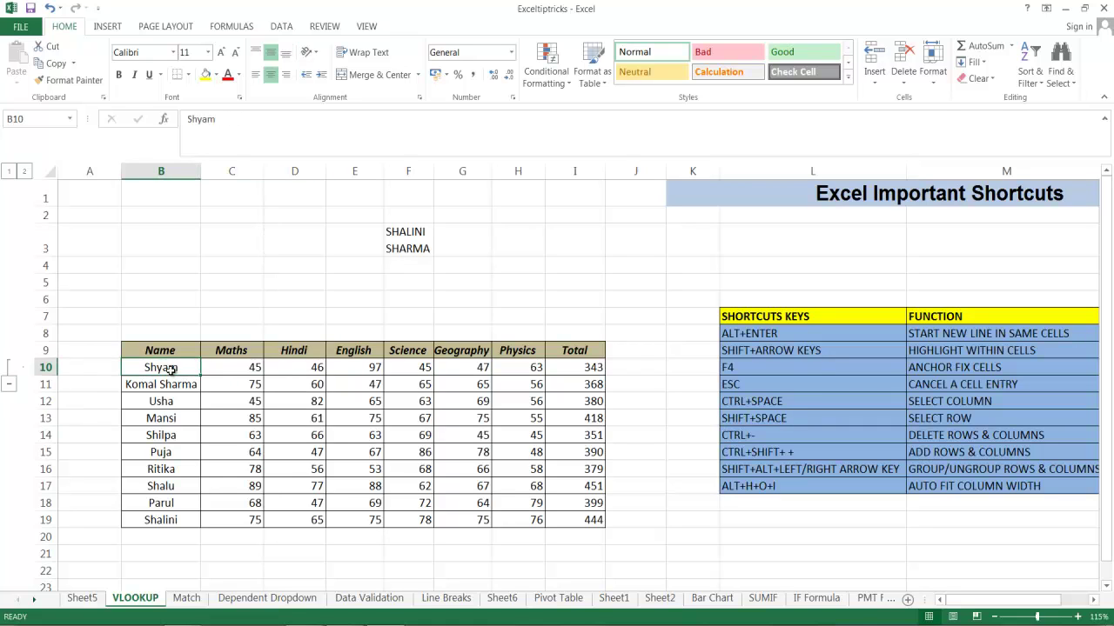
pyautogui.hotkey('shift', 'space')
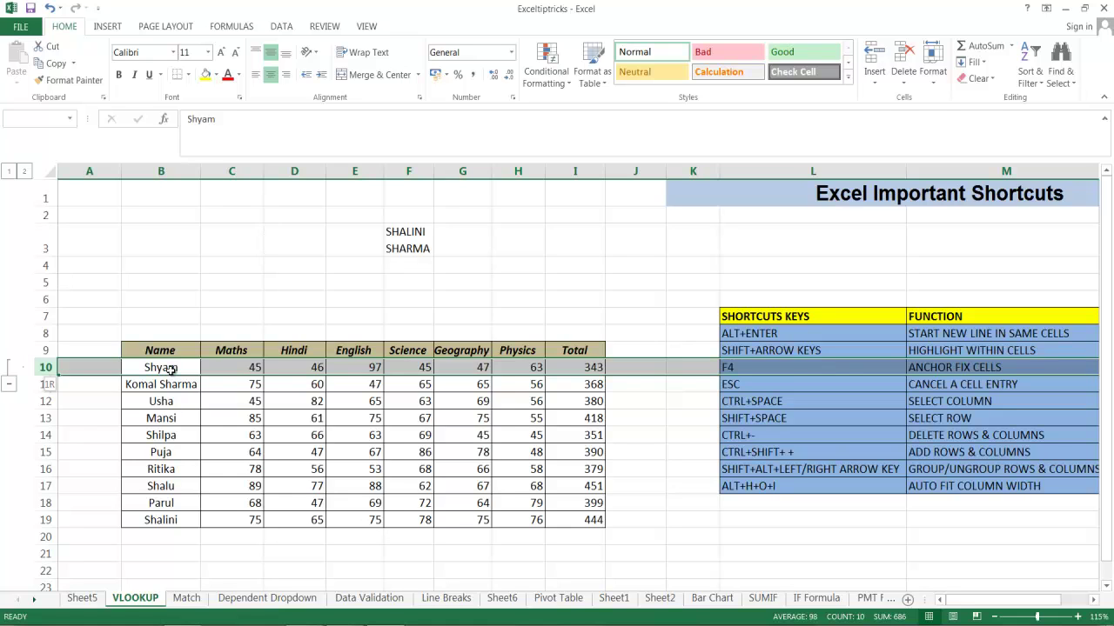
pyautogui.click(747, 436)
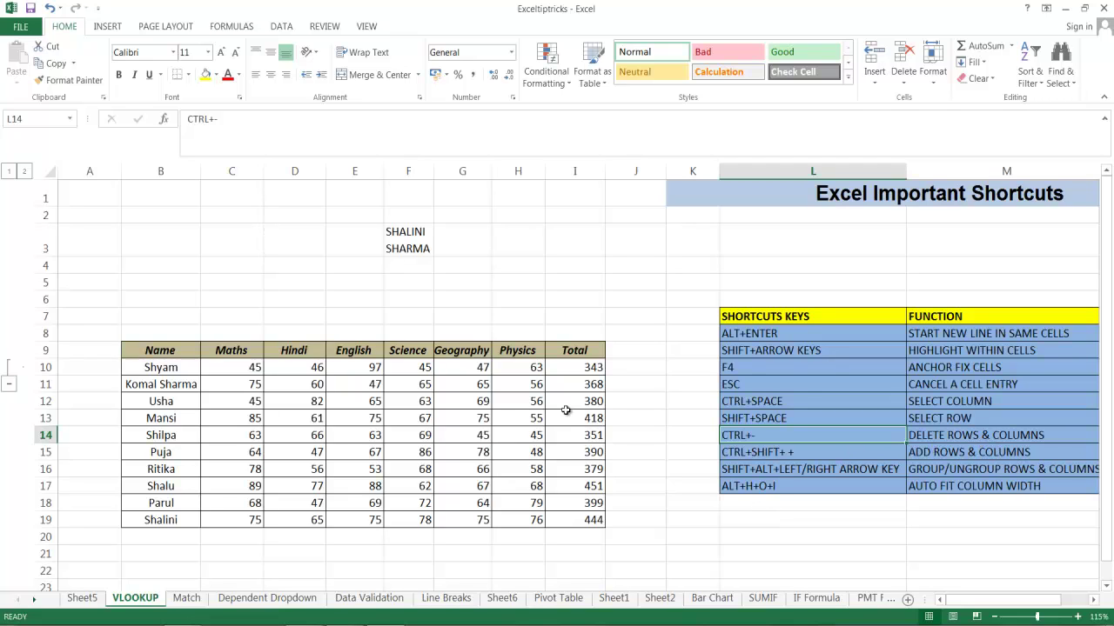
pyautogui.click(510, 368)
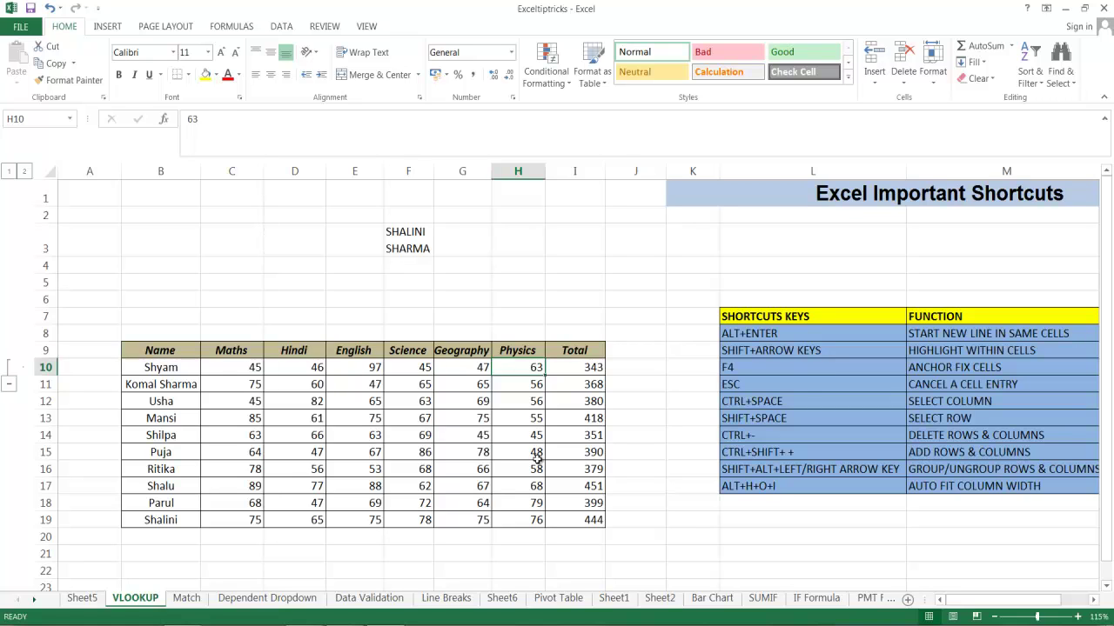
pyautogui.hotkey('ctrl', '-')
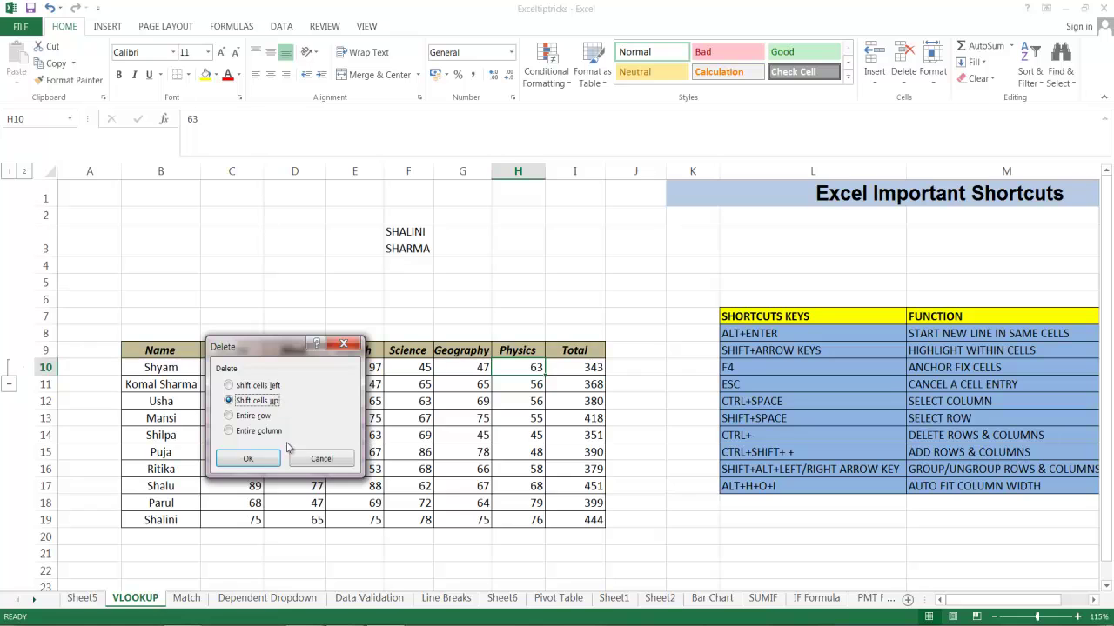
# Delete the entire row 10, then undo the deletion.
pyautogui.click(251, 418)
pyautogui.click(249, 459)
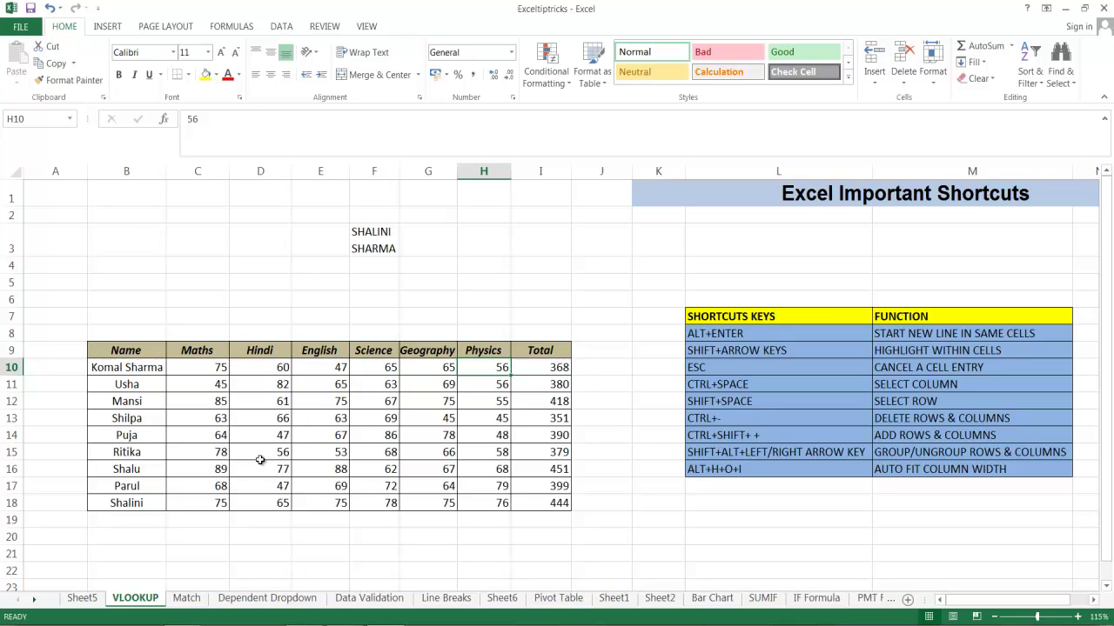
pyautogui.hotkey('ctrl', 'z')
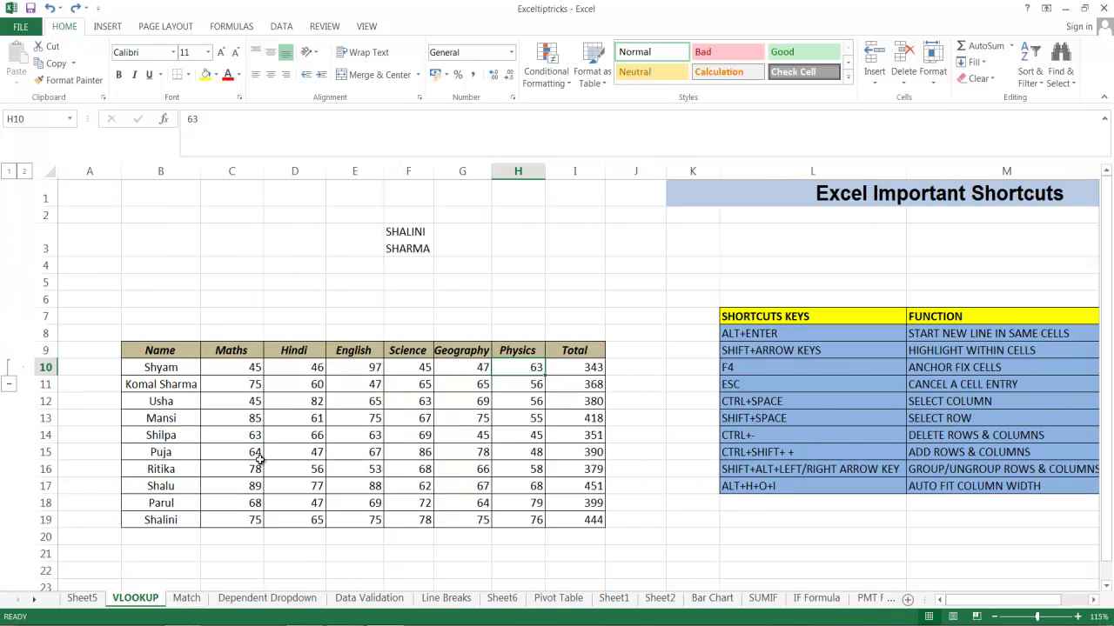
# Delete cell H10 with Shift cells up, then undo it to restore the Physics column.
pyautogui.hotkey('ctrl', '-')
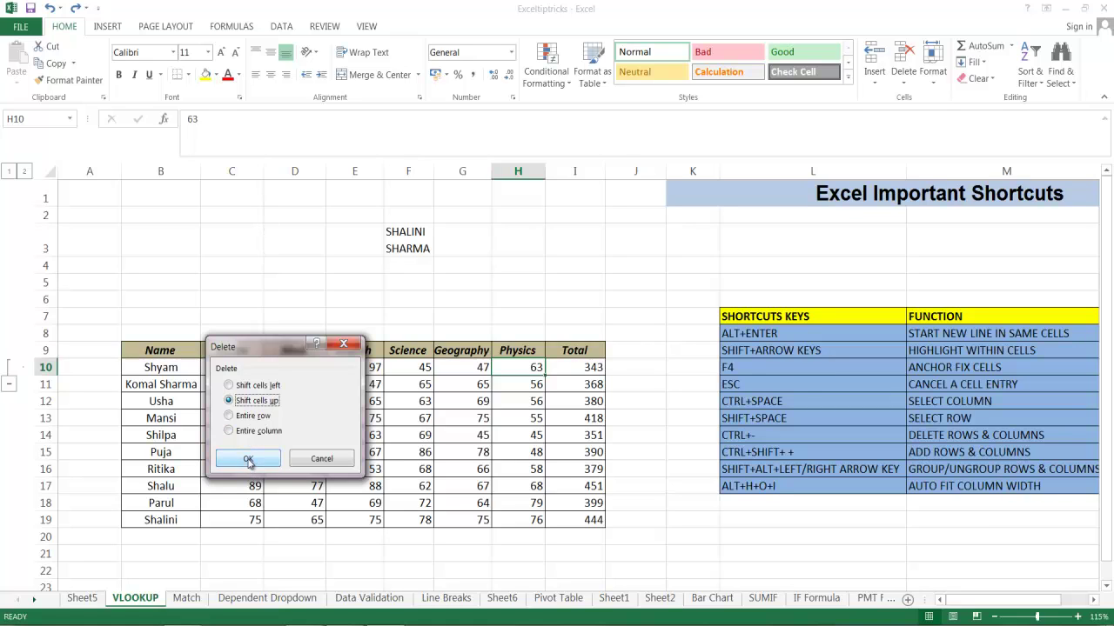
pyautogui.click(248, 458)
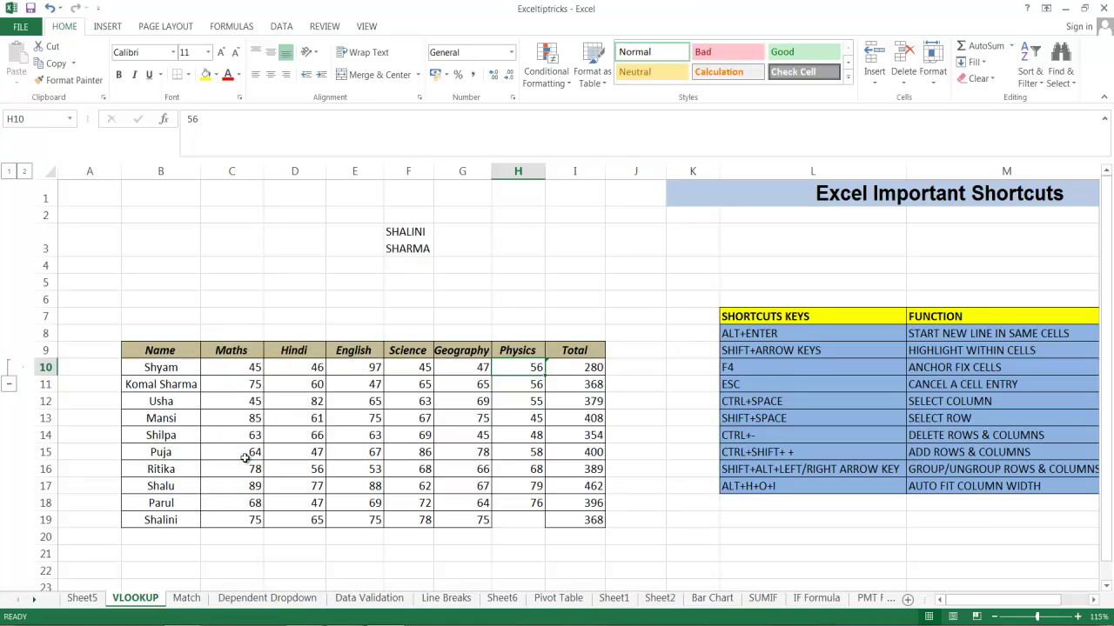
pyautogui.hotkey('ctrl', 'z')
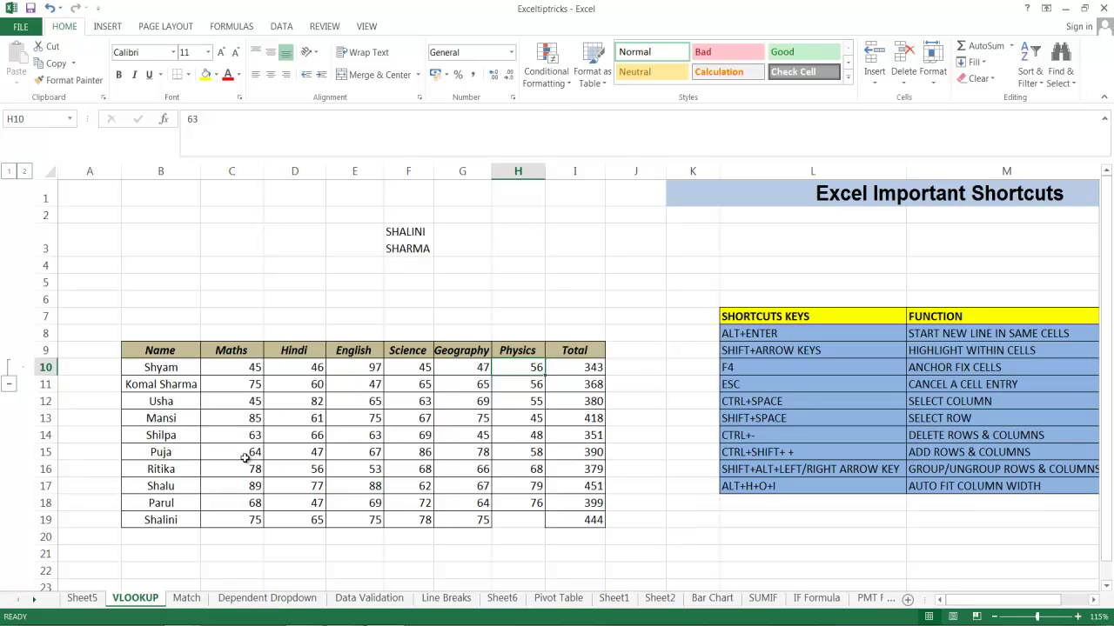
pyautogui.click(773, 448)
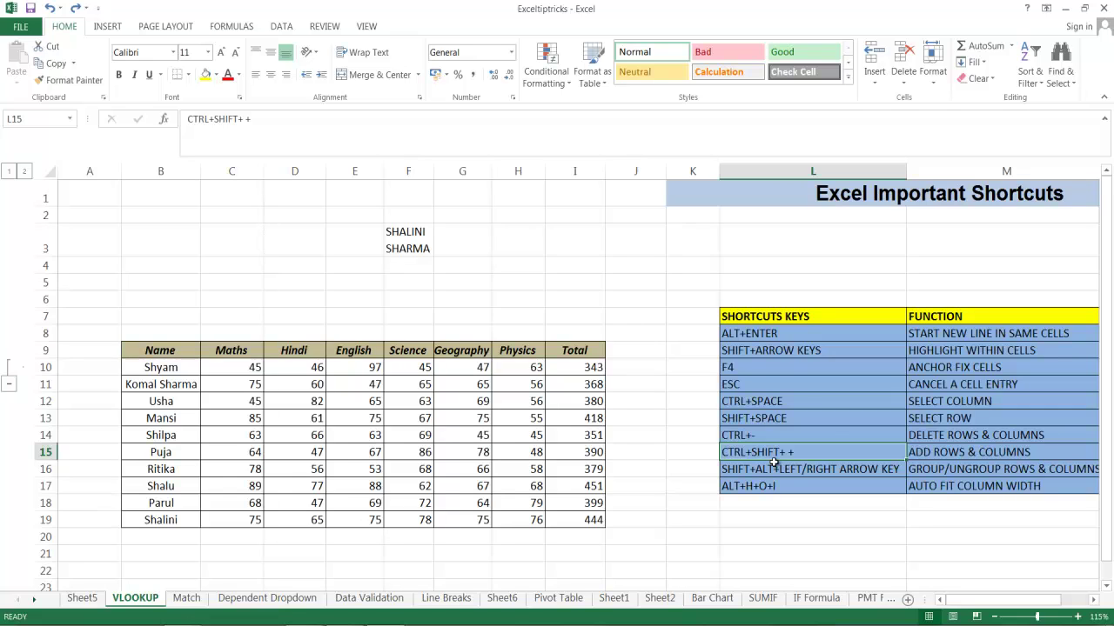
# Insert a single cell at A4, shifting column A down.
pyautogui.click(639, 240)
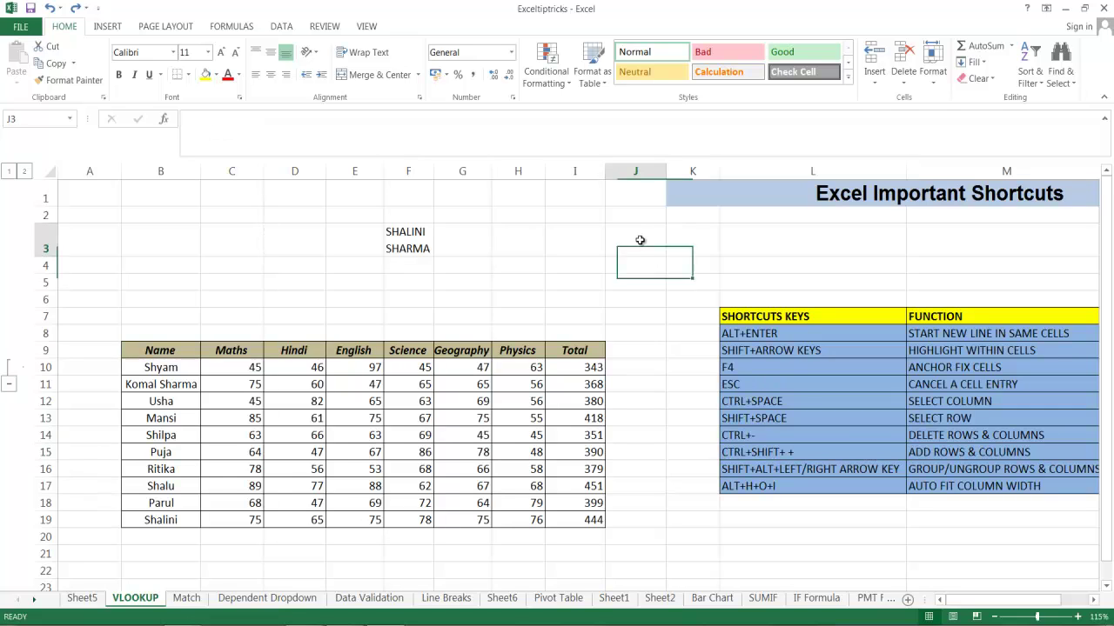
pyautogui.click(392, 227)
pyautogui.click(86, 270)
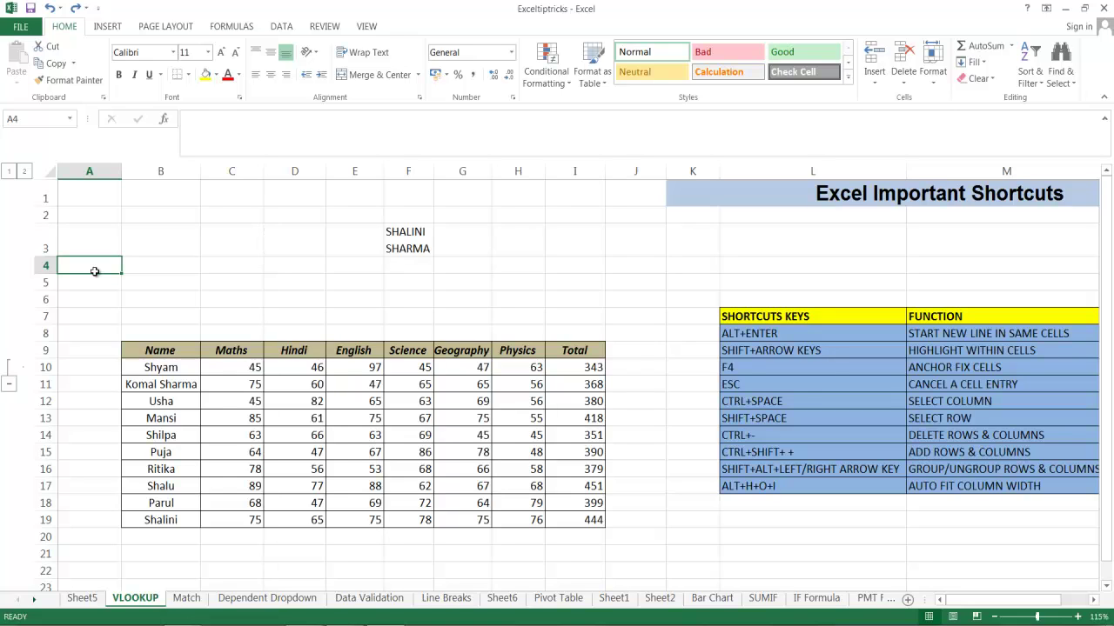
pyautogui.hotkey('ctrl', 'shift', '+')
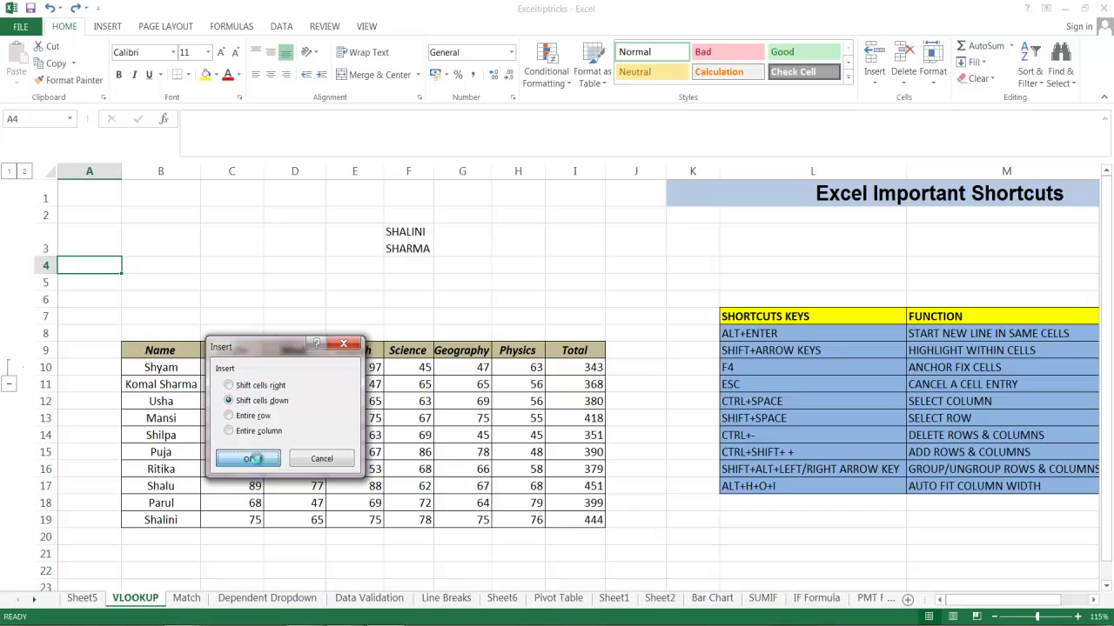
pyautogui.click(256, 461)
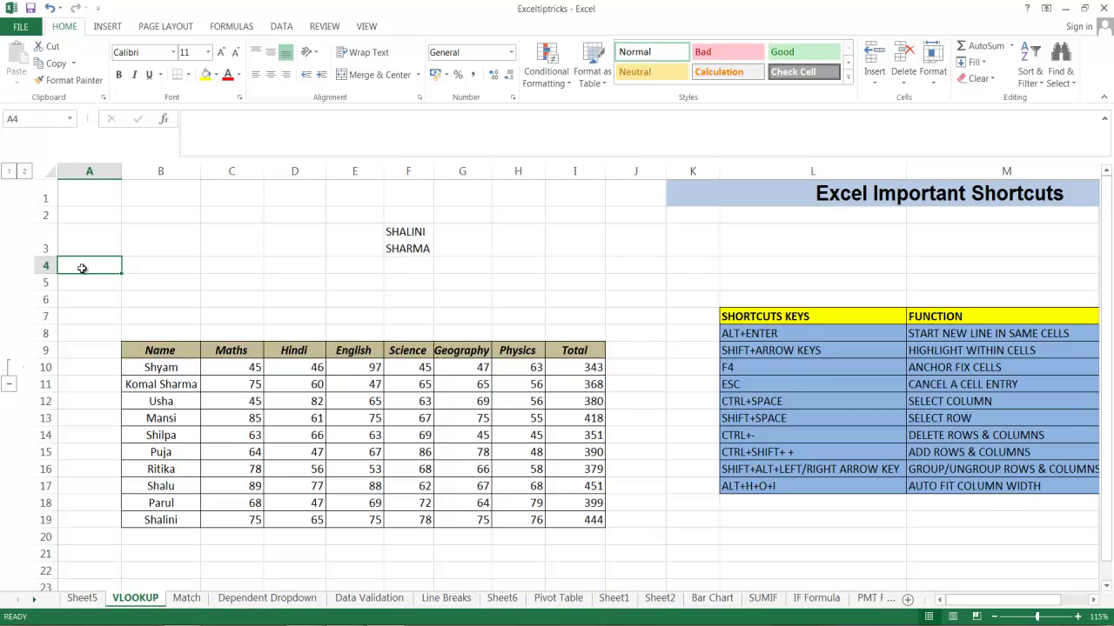
# Insert an entire blank row at row 4 via Ctrl+Shift++ with Entire row.
pyautogui.hotkey('ctrl', 'shift', '+')
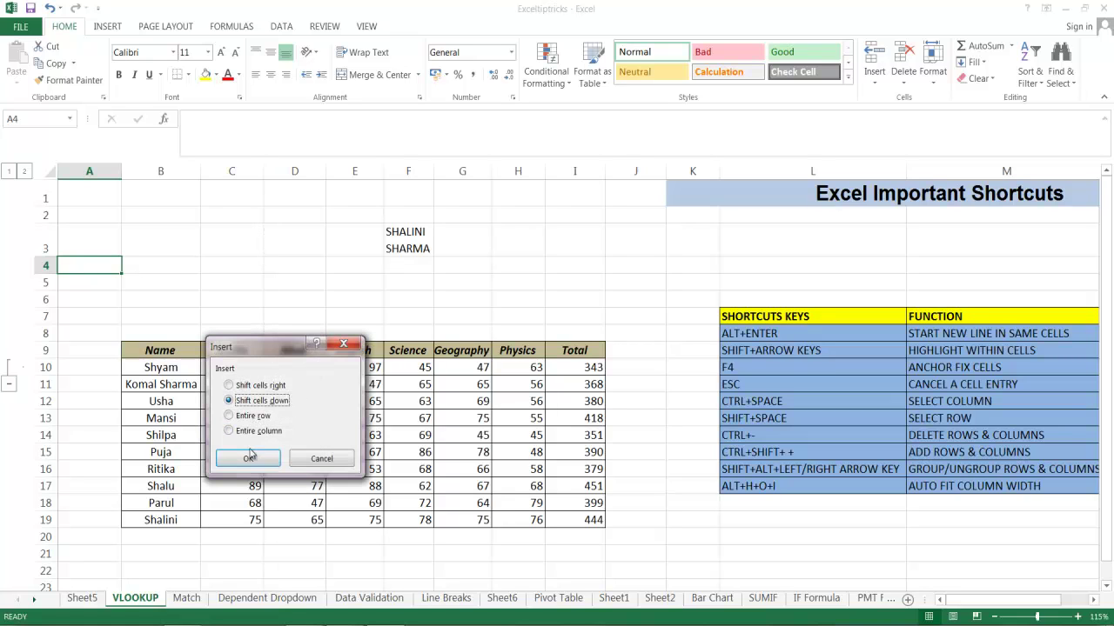
pyautogui.click(244, 416)
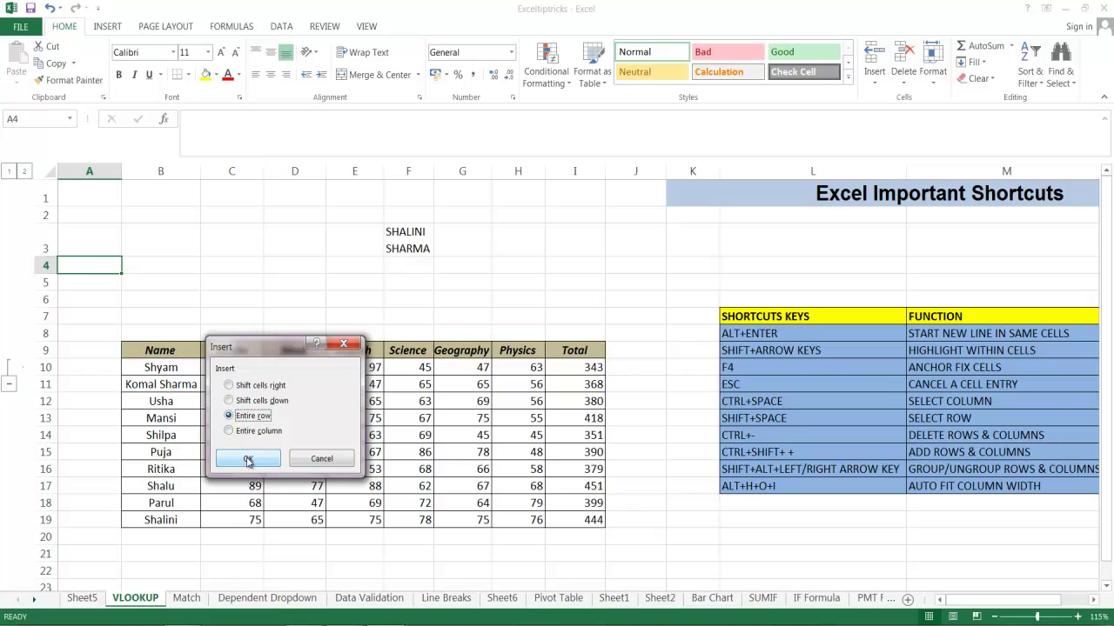
pyautogui.click(248, 459)
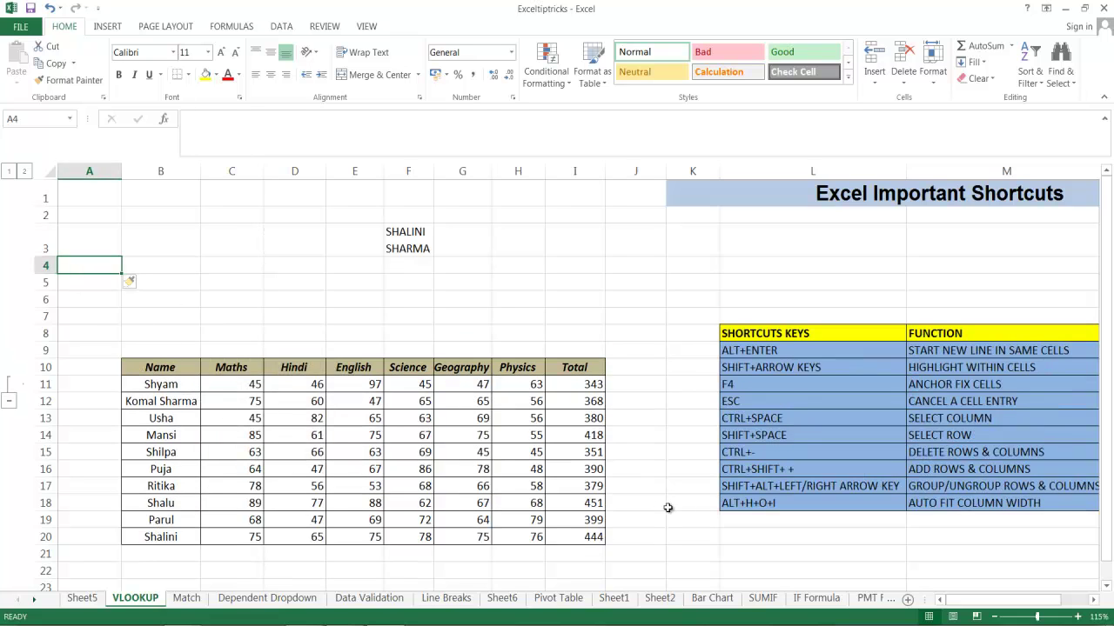
pyautogui.click(775, 485)
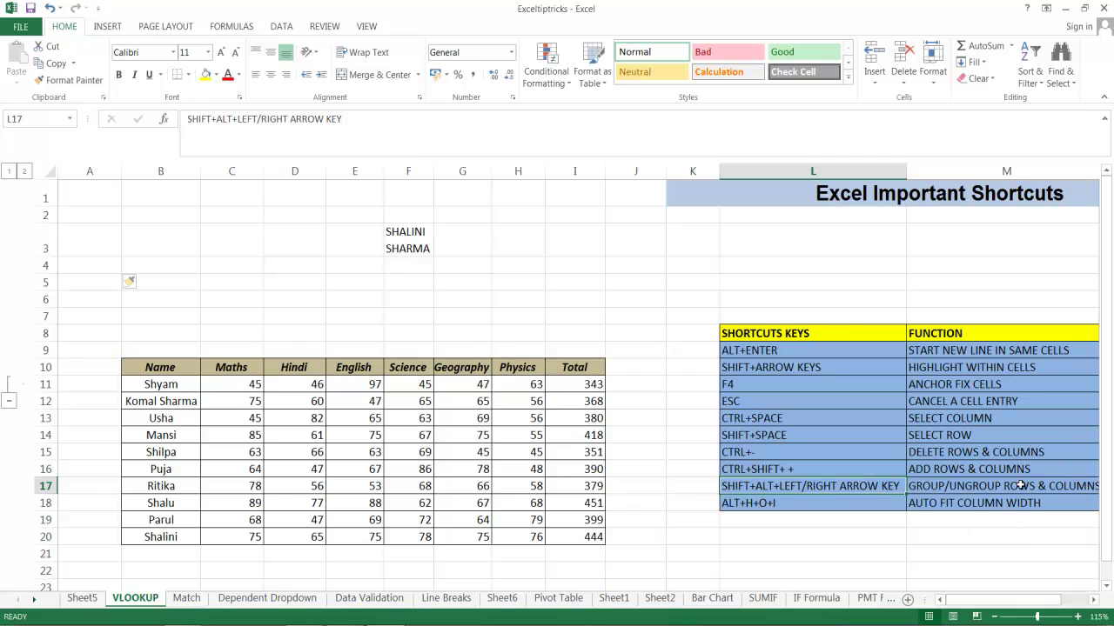
# Group column C as a column outline from the Maths mark in C11.
pyautogui.click(226, 387)
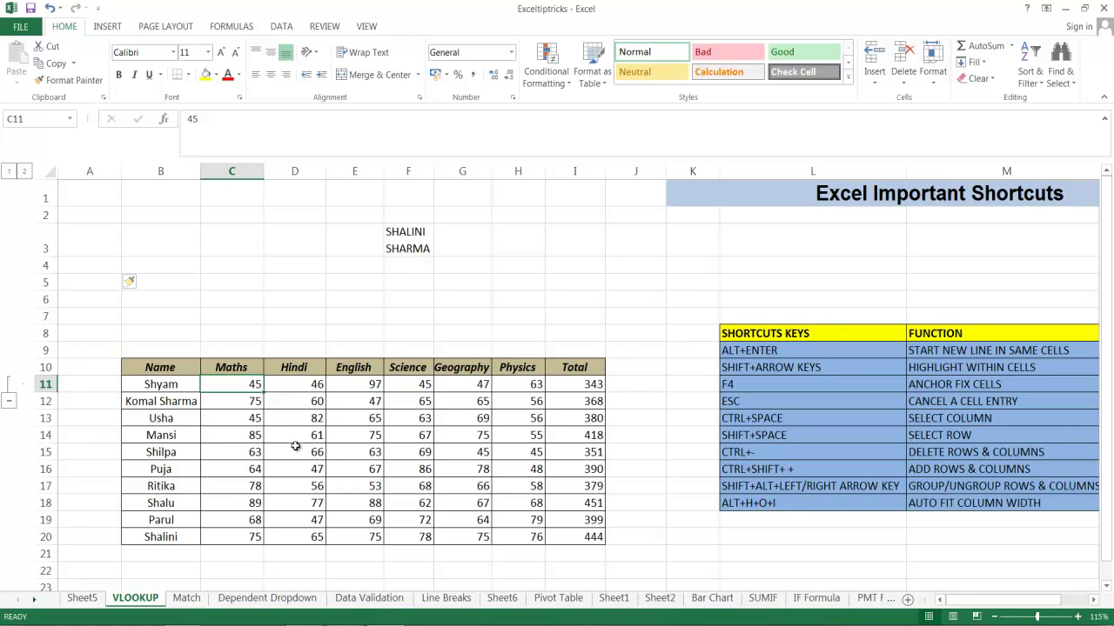
pyautogui.hotkey('shift', 'alt', 'Right')
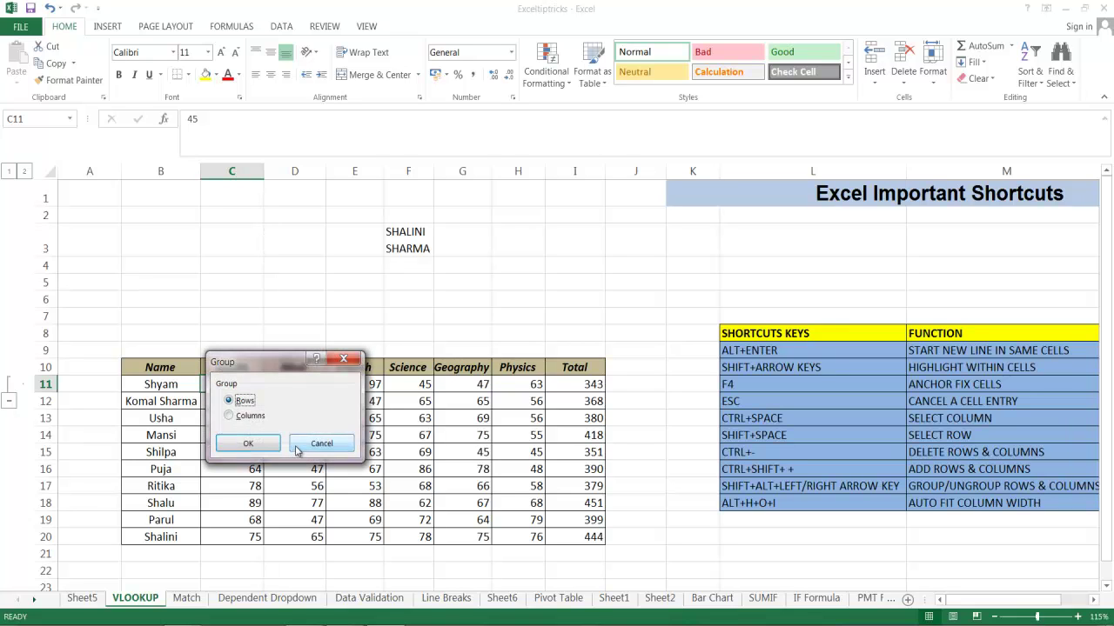
pyautogui.click(250, 416)
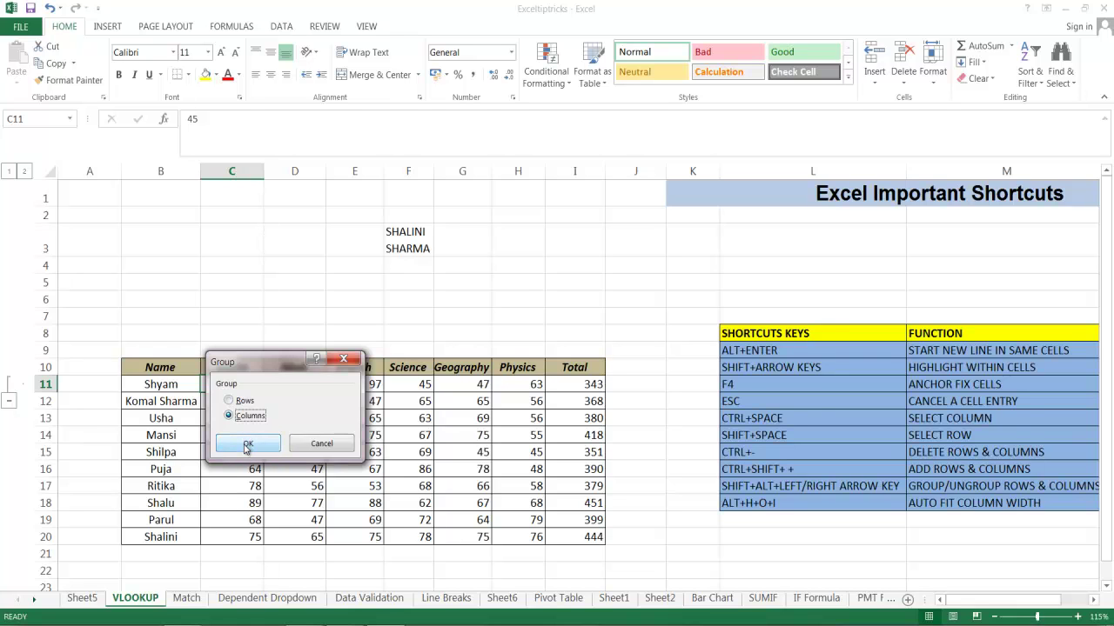
pyautogui.click(248, 444)
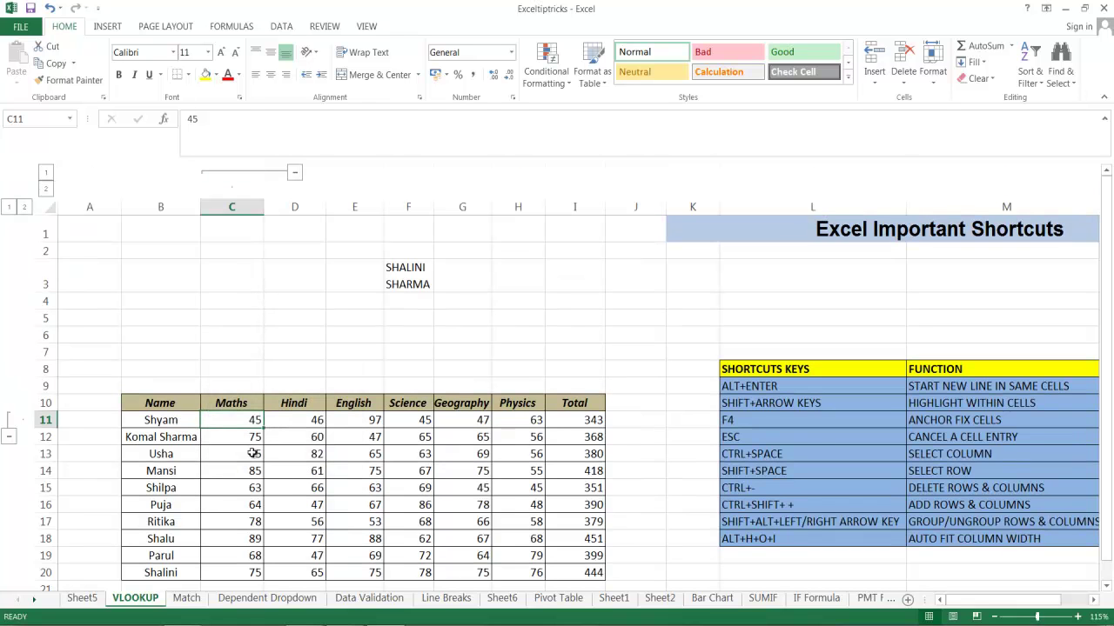
pyautogui.scroll(-3, 261, 257)
pyautogui.scroll(3, 264, 350)
# Select cells C3, D3, D1, C1 and B1 around the grouped Maths column.
pyautogui.click(236, 279)
pyautogui.click(283, 266)
pyautogui.click(308, 238)
pyautogui.click(241, 228)
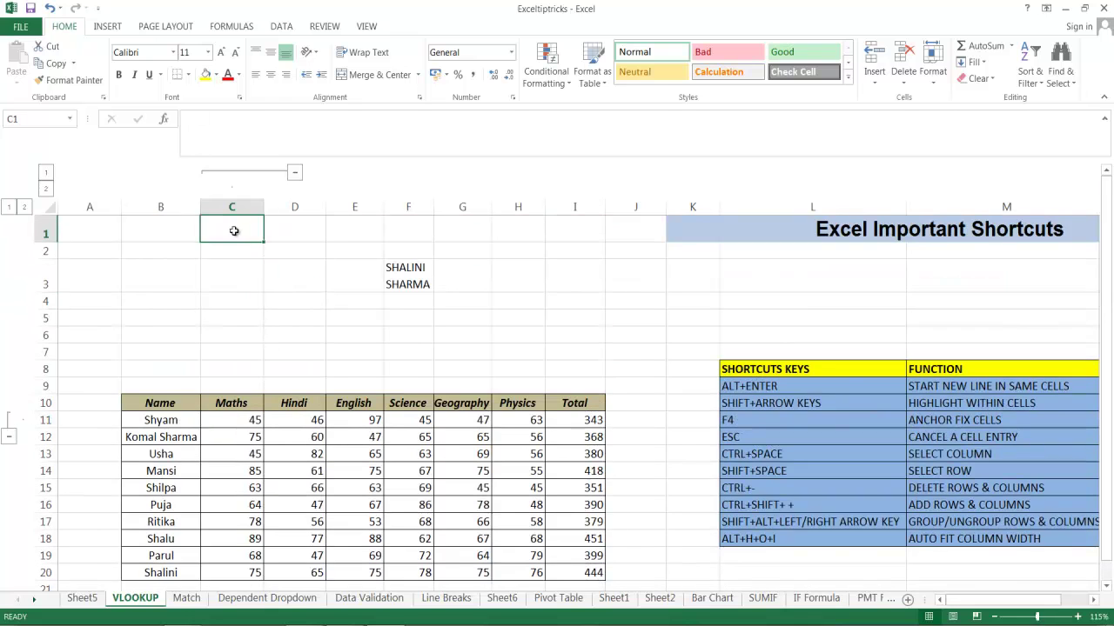
pyautogui.click(167, 228)
pyautogui.click(229, 231)
pyautogui.moveTo(229, 231)
pyautogui.mouseDown()
pyautogui.moveTo(313, 241)
pyautogui.moveTo(235, 231)
pyautogui.mouseUp()
pyautogui.scroll(-1, 242, 368)
pyautogui.scroll(1, 242, 368)
# Collapse the grouped Maths column with the outline minus, then expand it again.
pyautogui.click(296, 176)
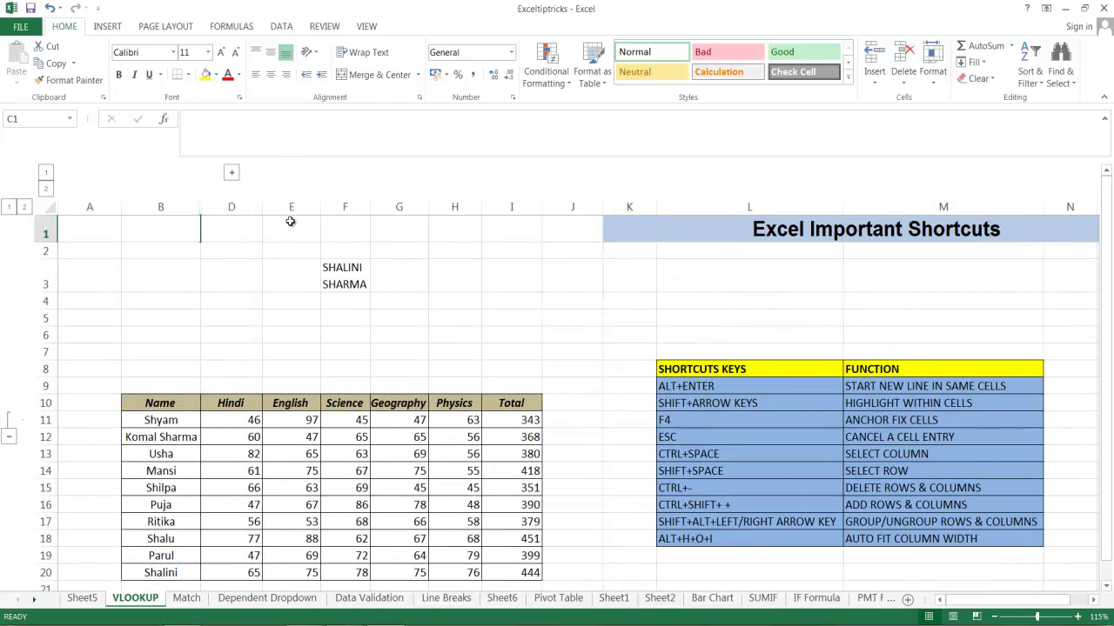
pyautogui.click(231, 173)
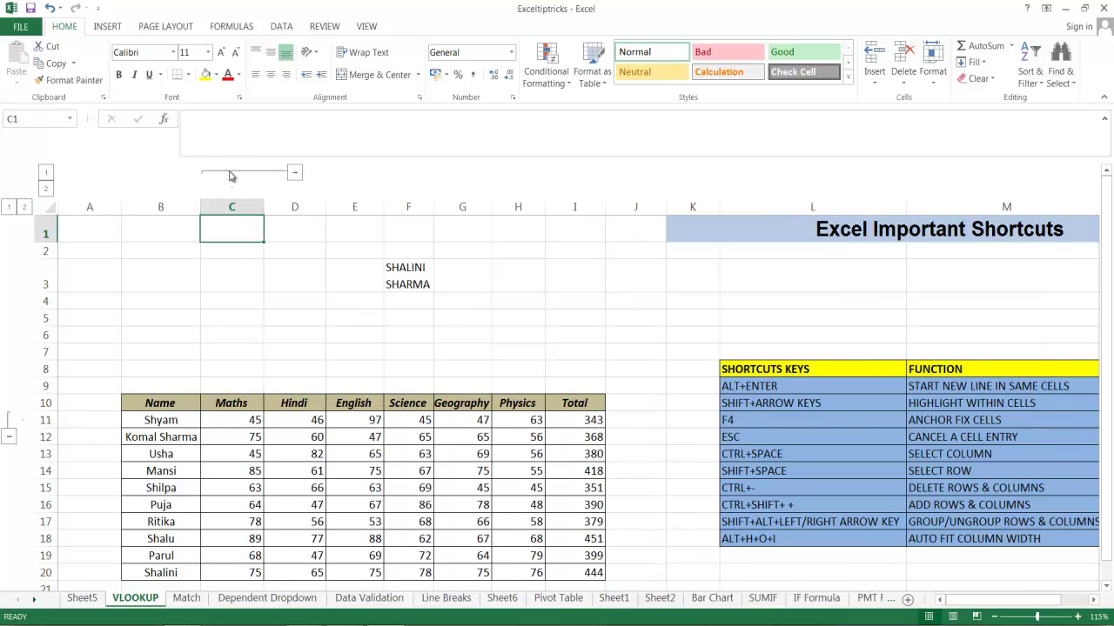
pyautogui.click(248, 315)
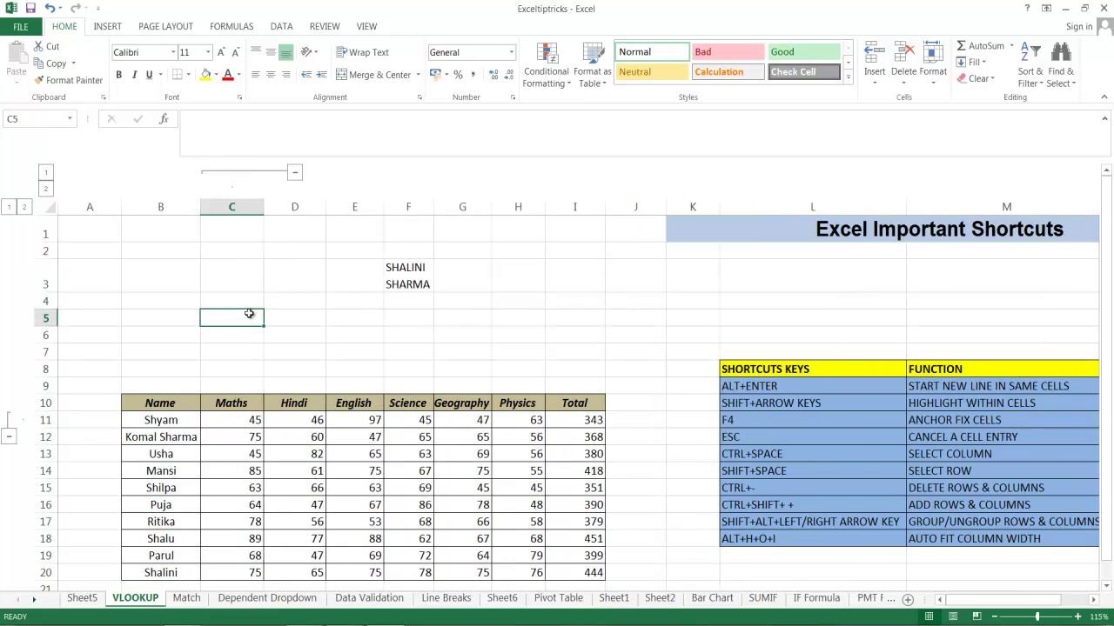
pyautogui.scroll(-1, 248, 314)
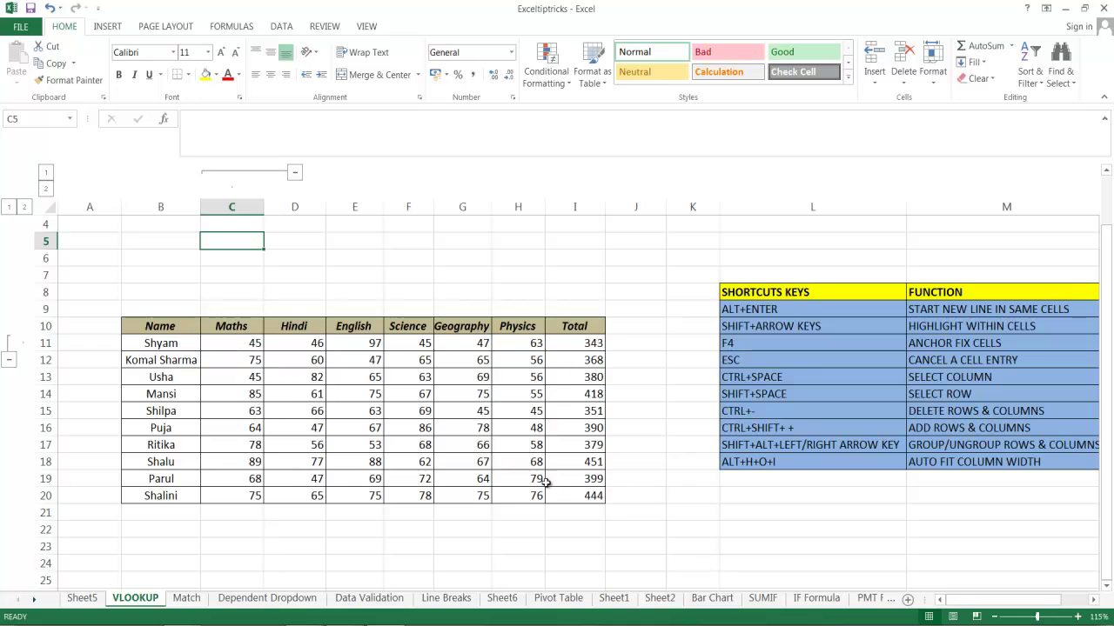
pyautogui.scroll(1, 521, 480)
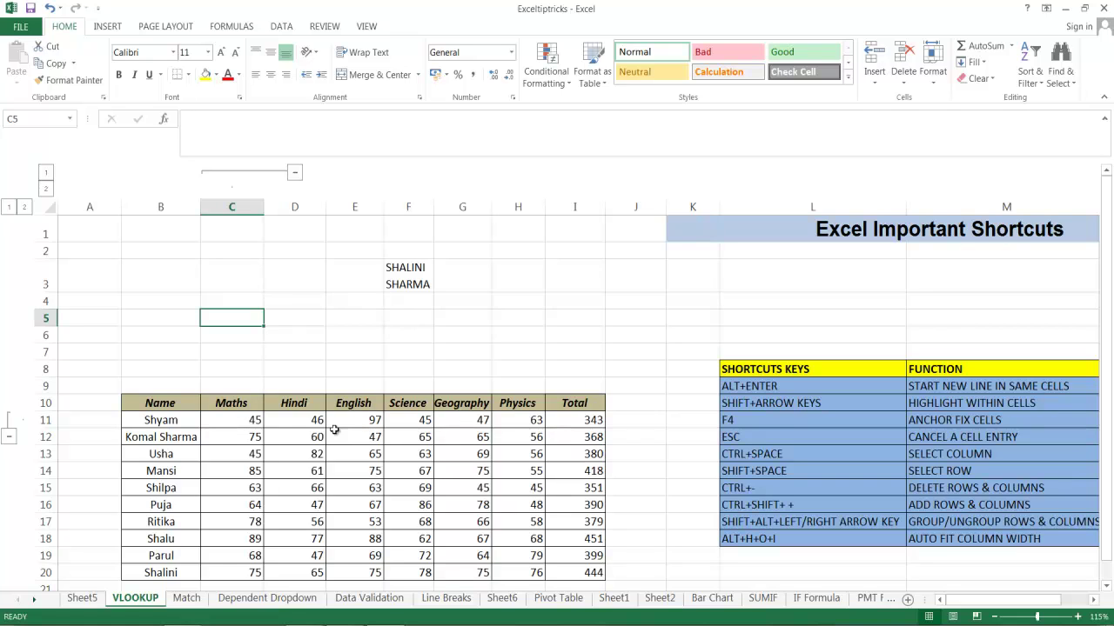
pyautogui.click(279, 419)
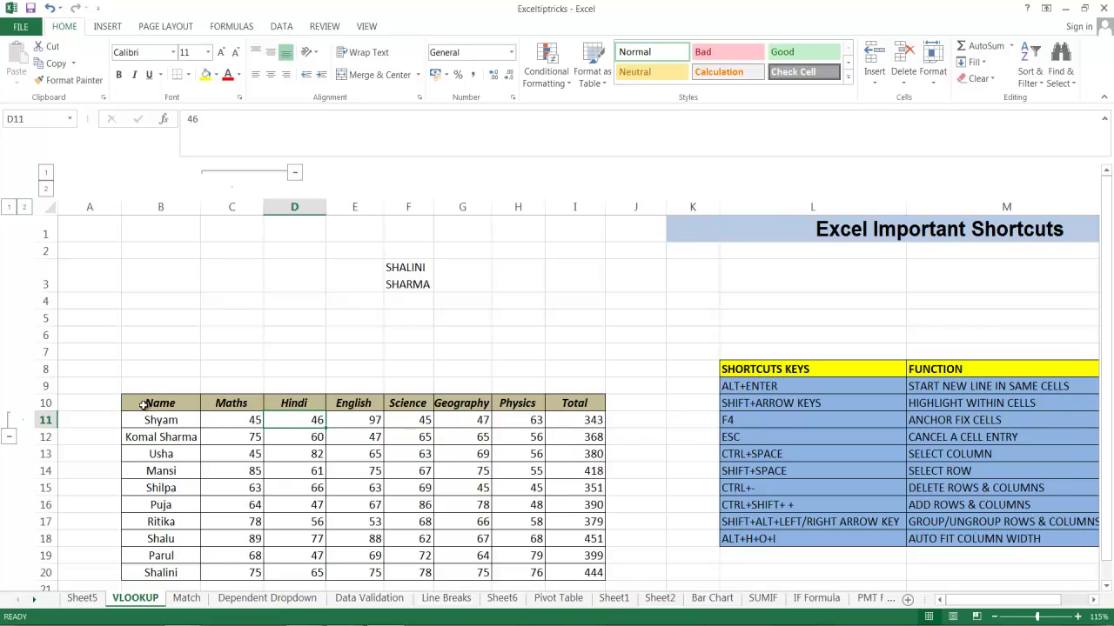
# Auto-fit columns B to I to the header row B10:I10 with Alt+H+O+I.
pyautogui.moveTo(144, 405); pyautogui.dragTo(576, 396)
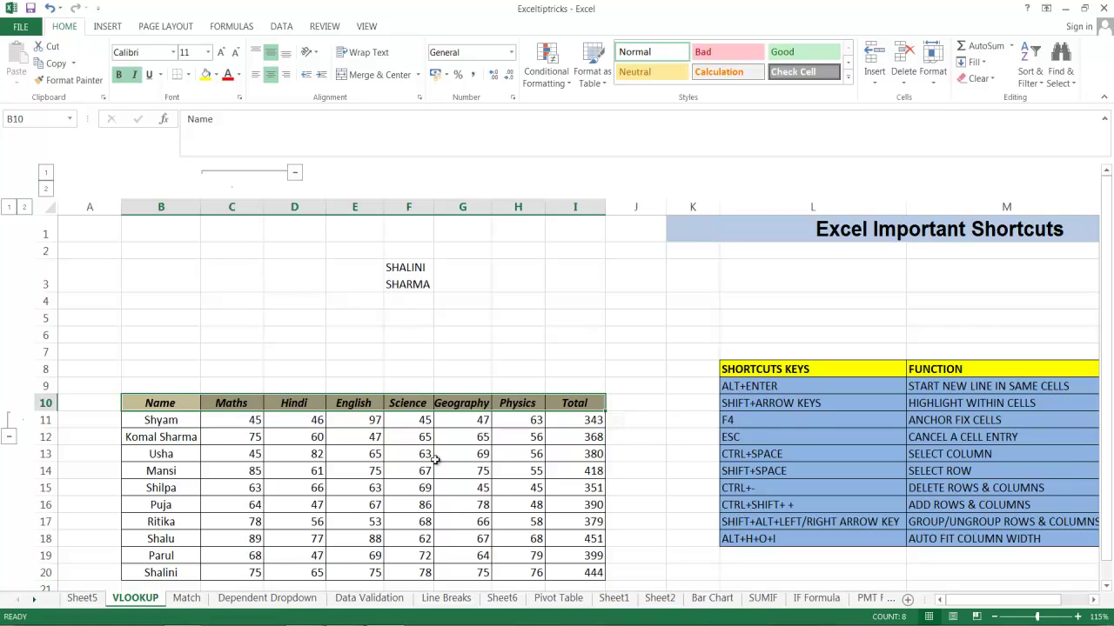
pyautogui.press('alt')
pyautogui.press('h')
pyautogui.press('o')
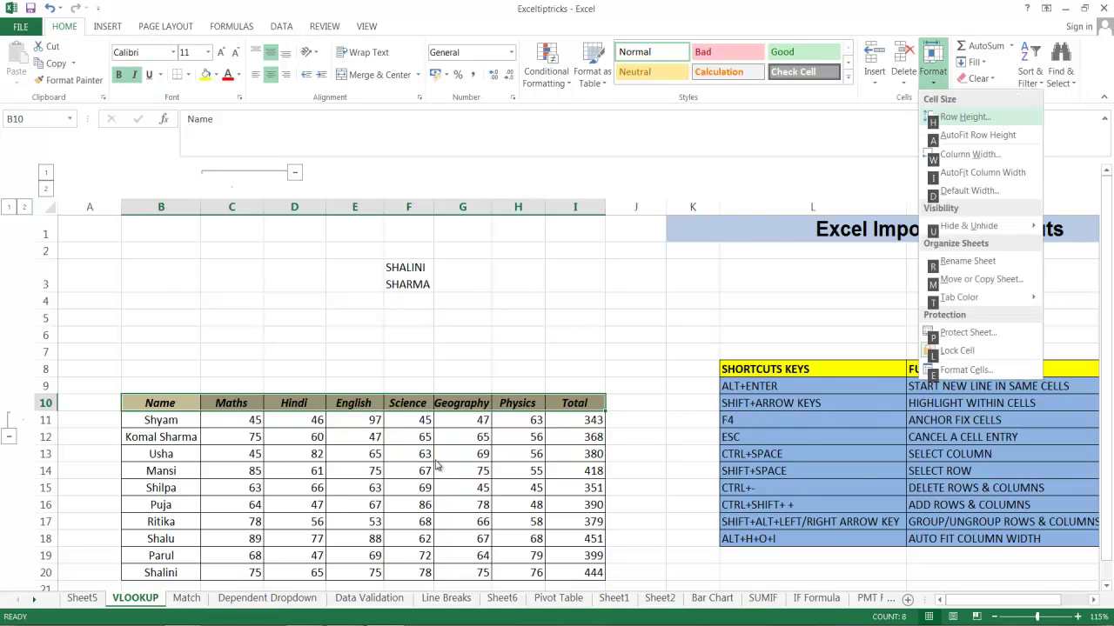
pyautogui.press('i')
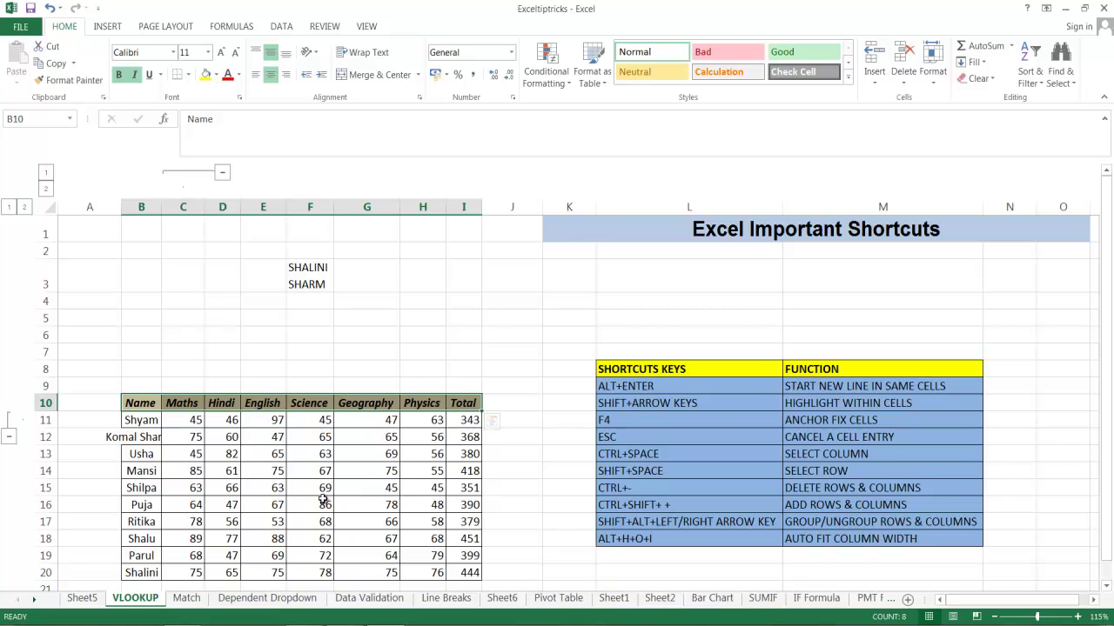
pyautogui.scroll(-3, 323, 499)
pyautogui.rightClick(323, 499)
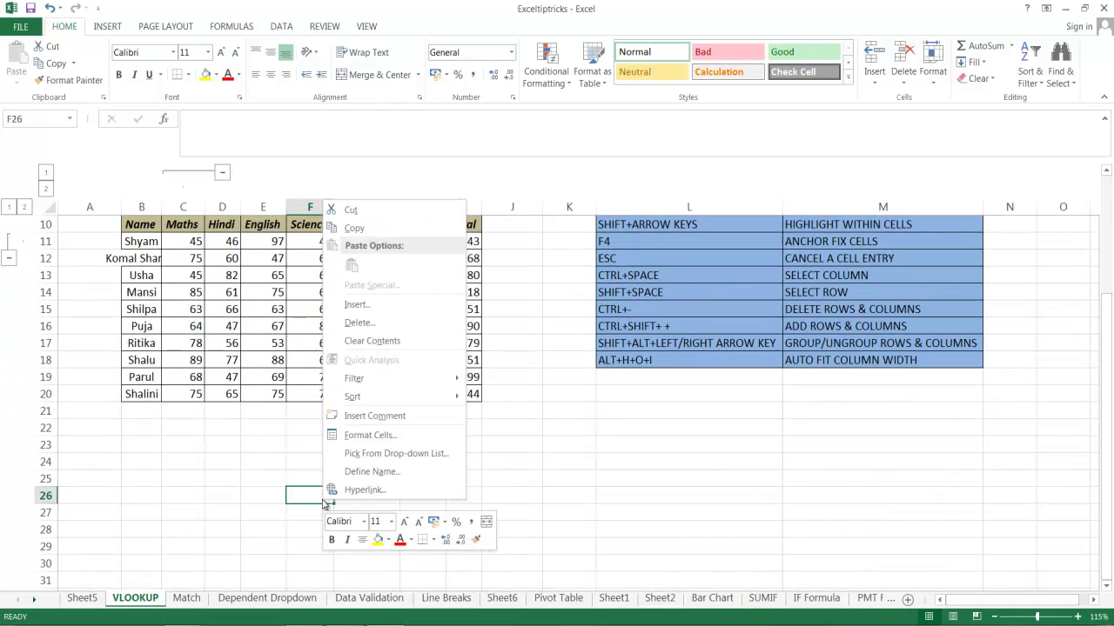
pyautogui.click(294, 495)
pyautogui.scroll(3, 251, 505)
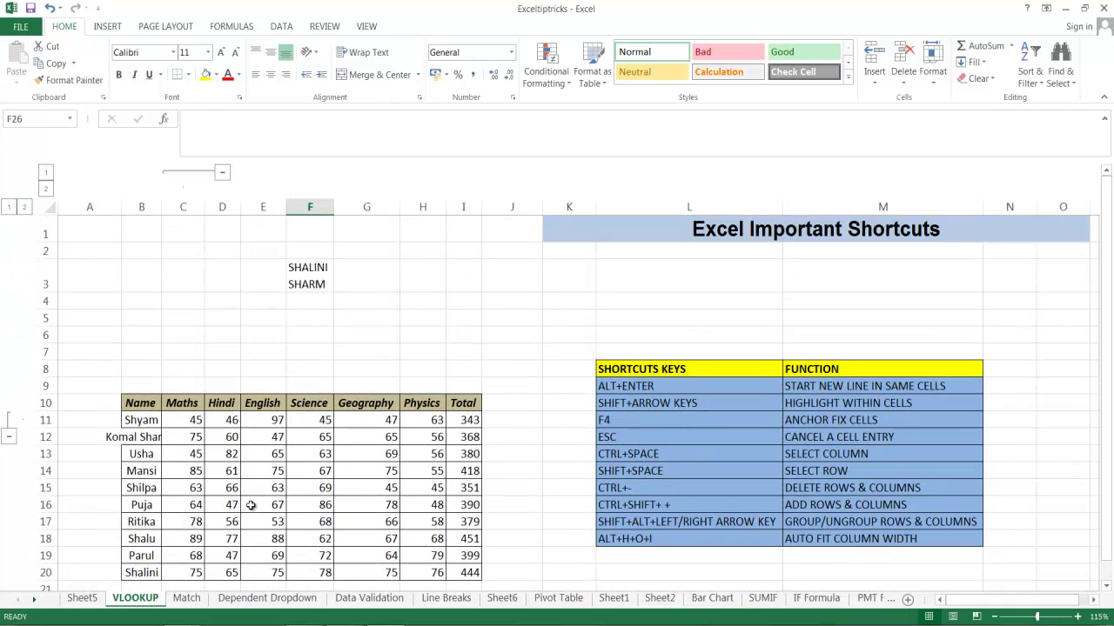
pyautogui.scroll(-3, 250, 505)
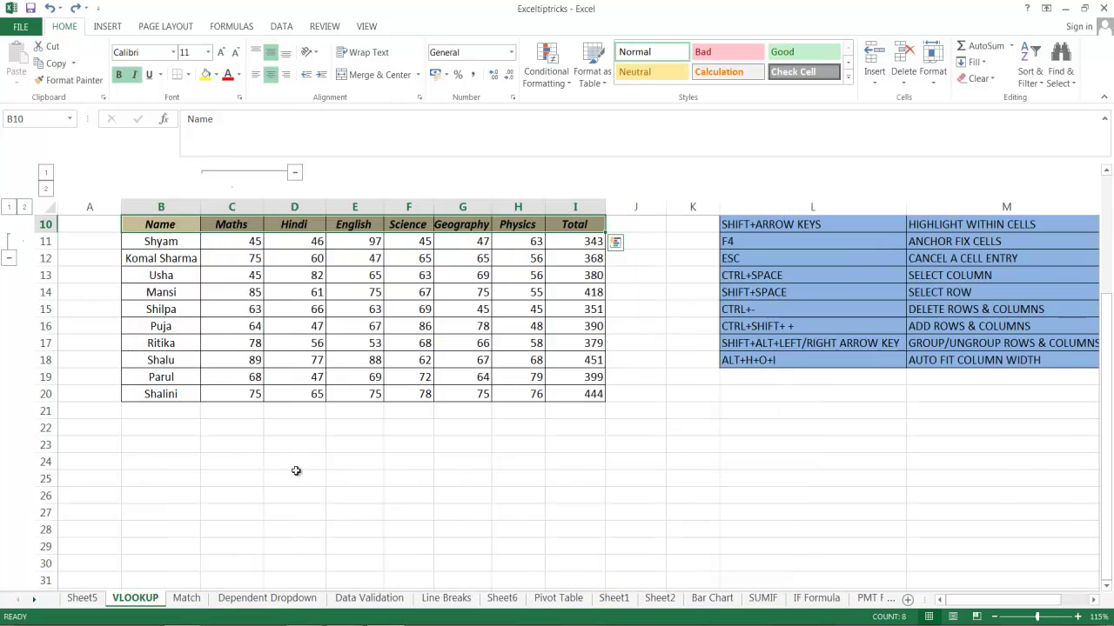
pyautogui.scroll(3, 286, 487)
# Auto-fit only the Hindi column from header cell D10 with Alt+H+O+I.
pyautogui.click(331, 458)
pyautogui.press('Left')
pyautogui.press('Up')
pyautogui.press('Up')
pyautogui.press('Up')
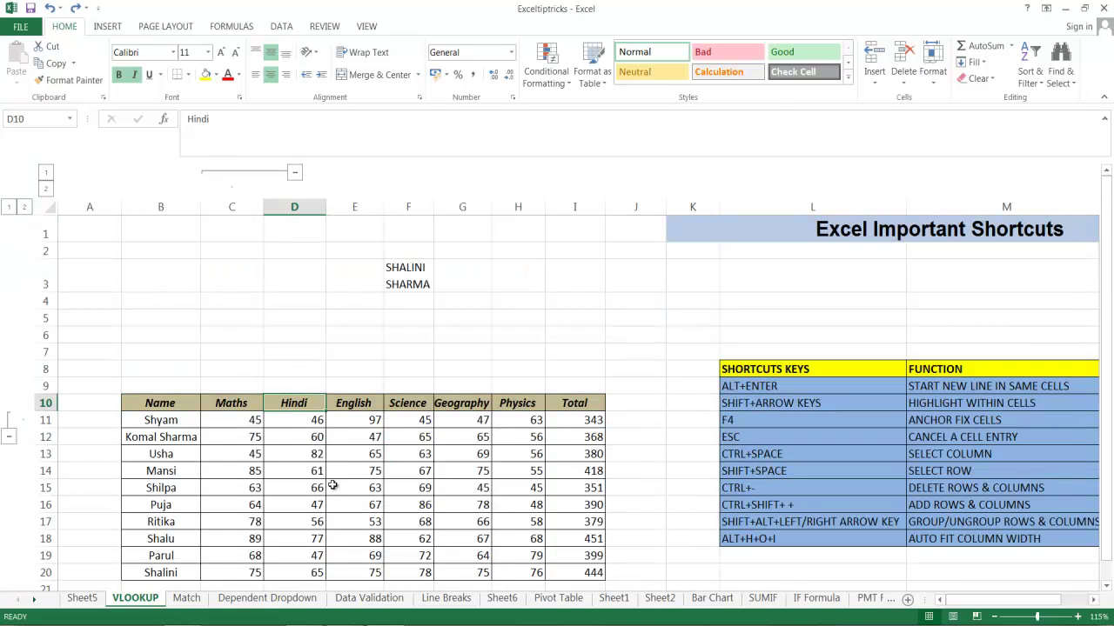
pyautogui.hotkey('alt', 'h')
pyautogui.press('o')
pyautogui.press('i')
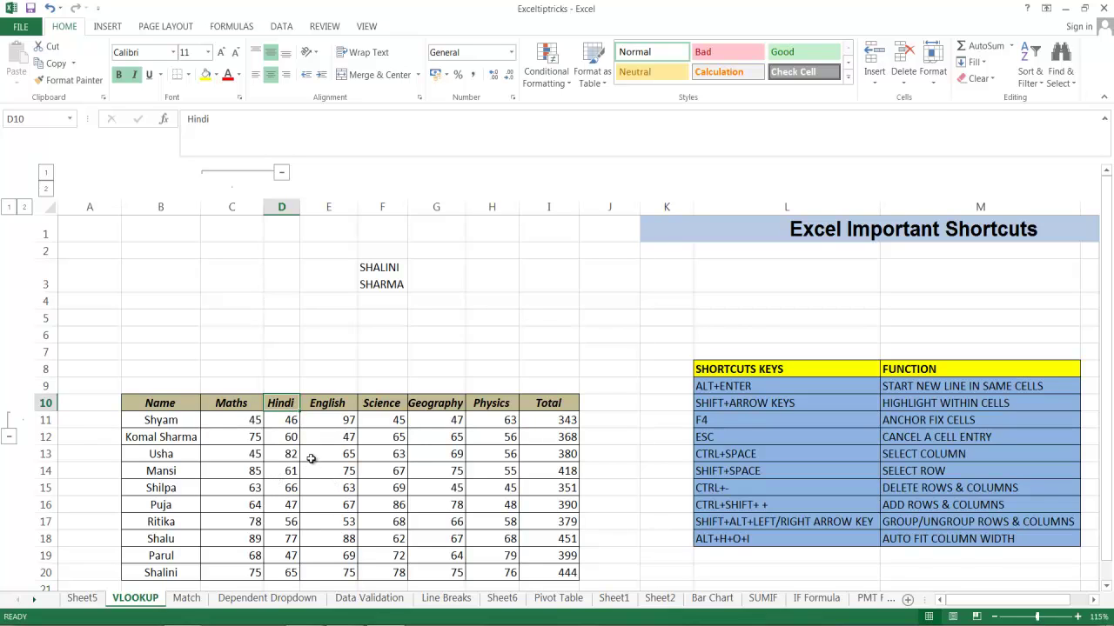
pyautogui.click(348, 207)
# Auto-fit the English, Science, Geography, Physics, Total and Maths columns by double-clicking their header borders.
pyautogui.doubleClick(357, 206)
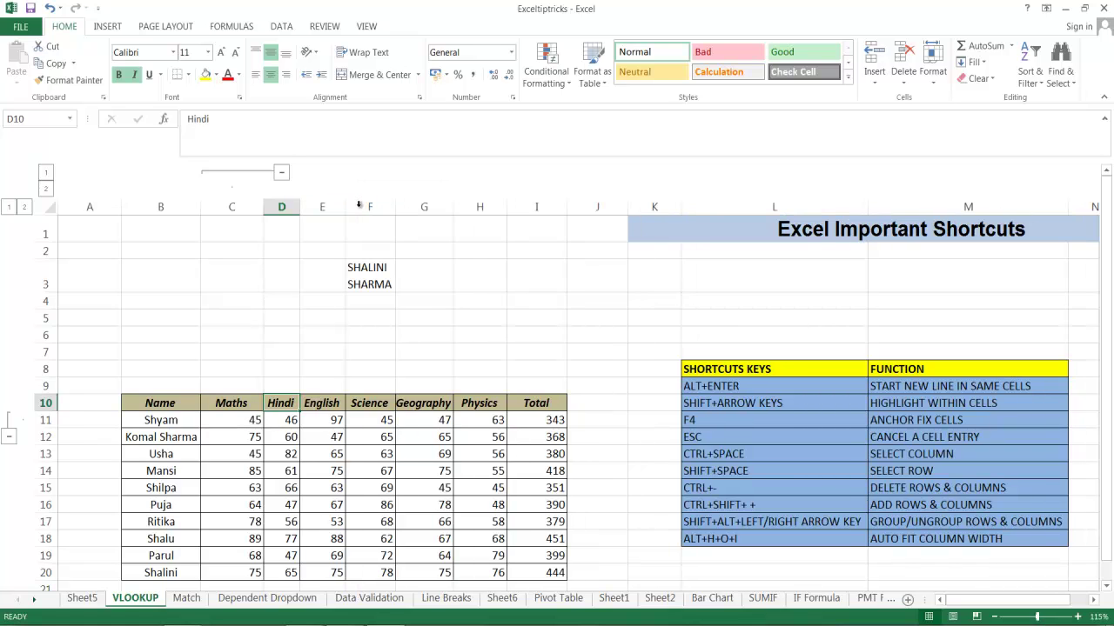
pyautogui.doubleClick(396, 206)
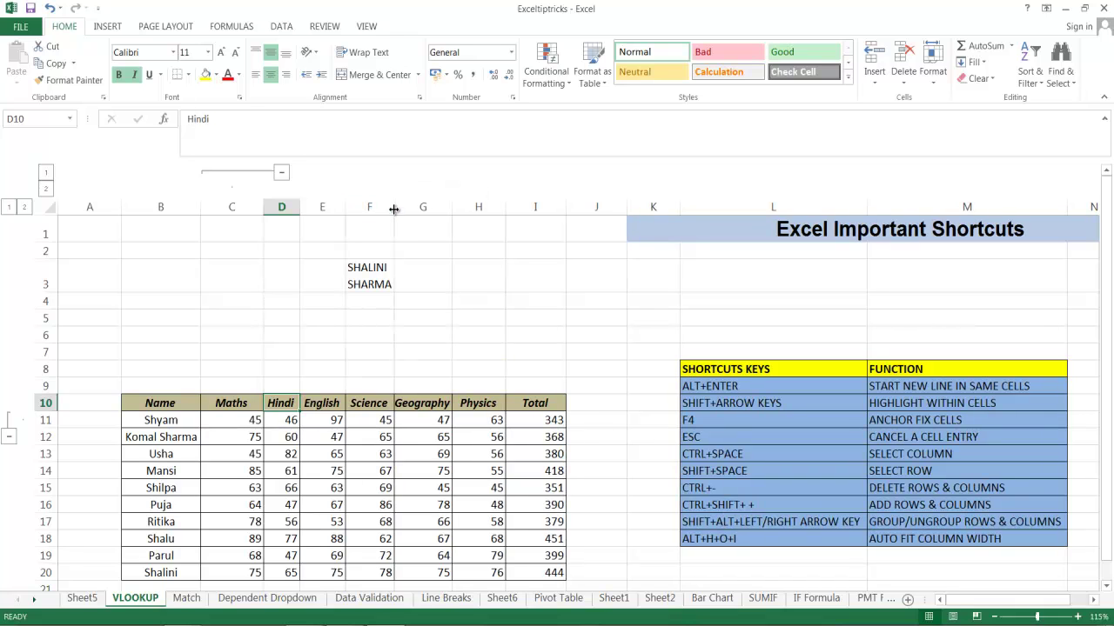
pyautogui.doubleClick(451, 207)
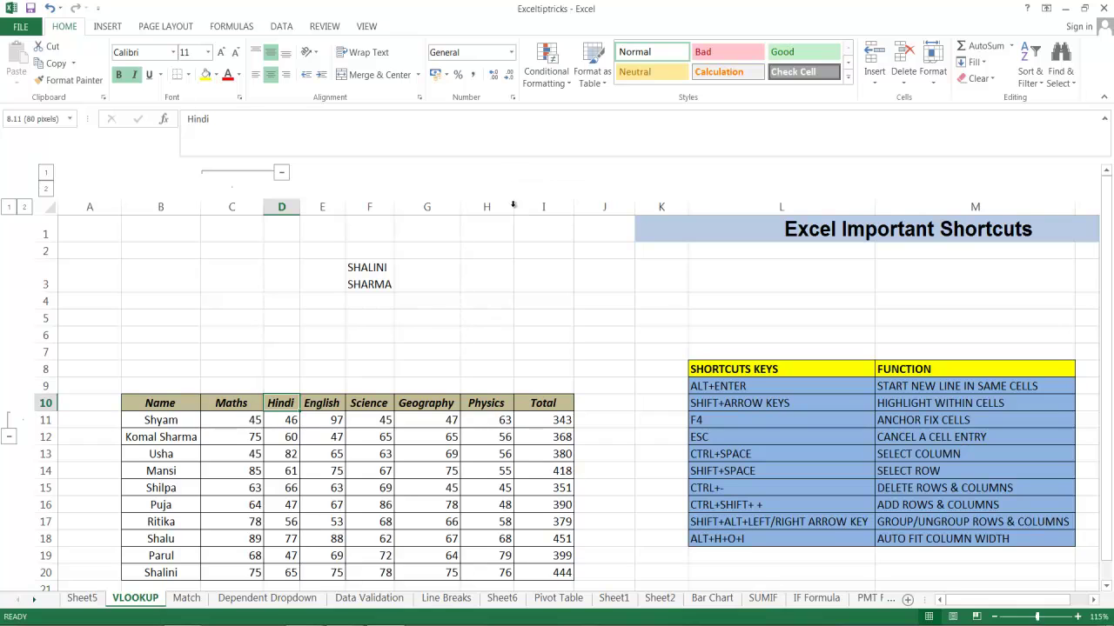
pyautogui.doubleClick(514, 207)
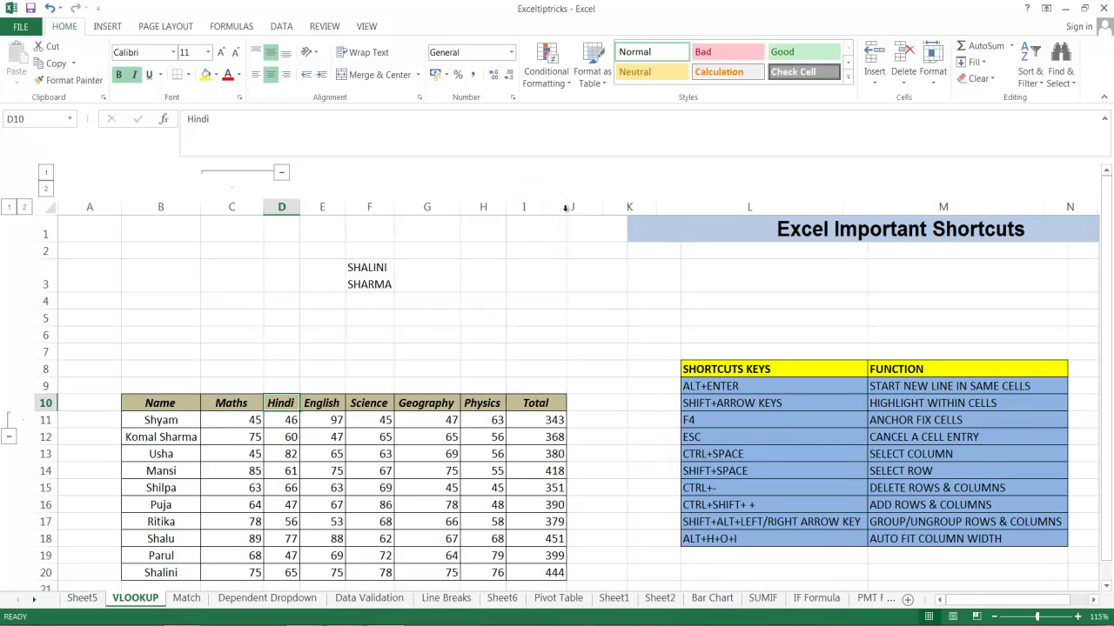
pyautogui.doubleClick(566, 206)
pyautogui.moveTo(200, 206); pyautogui.dragTo(200, 206)
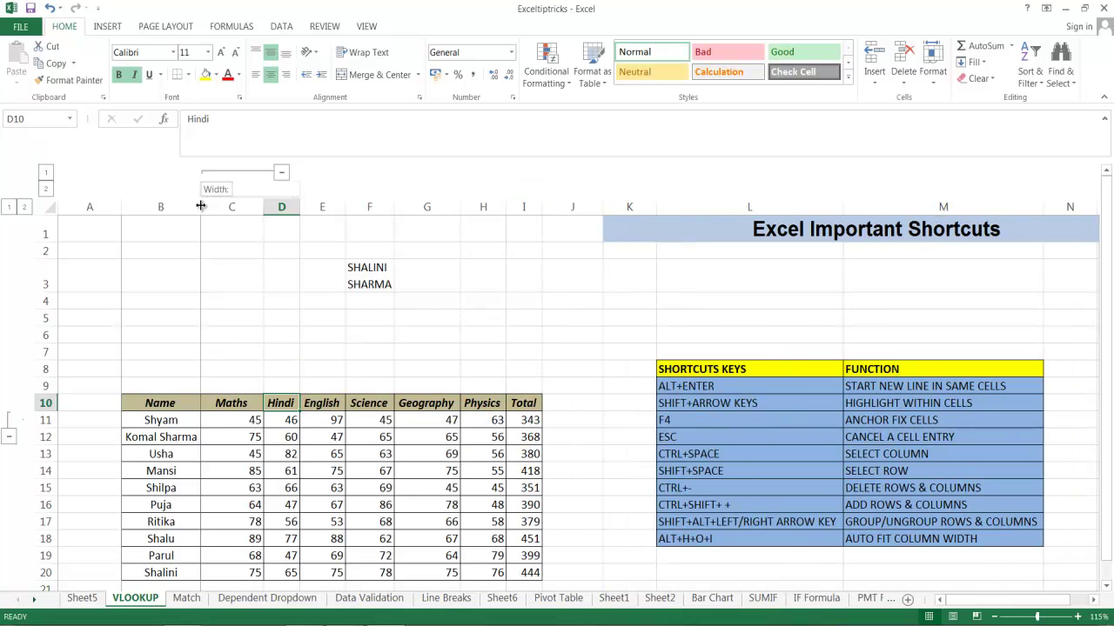
pyautogui.doubleClick(263, 206)
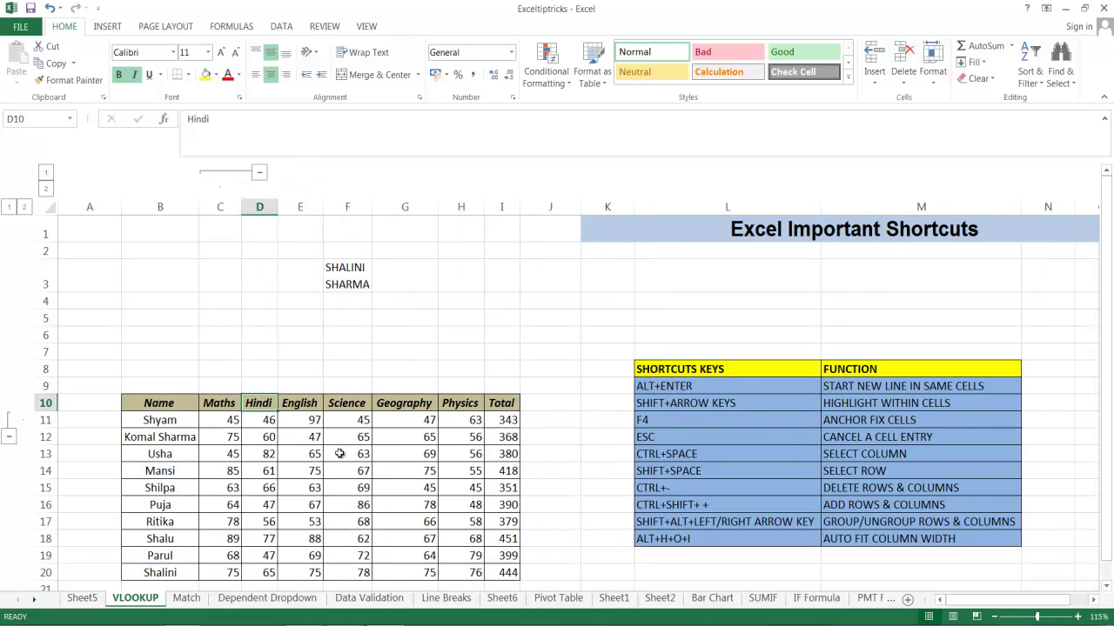
# Manually resize the English column border, then select the group/ungroup and autofit shortcut entries.
pyautogui.moveTo(323, 207); pyautogui.dragTo(359, 207)
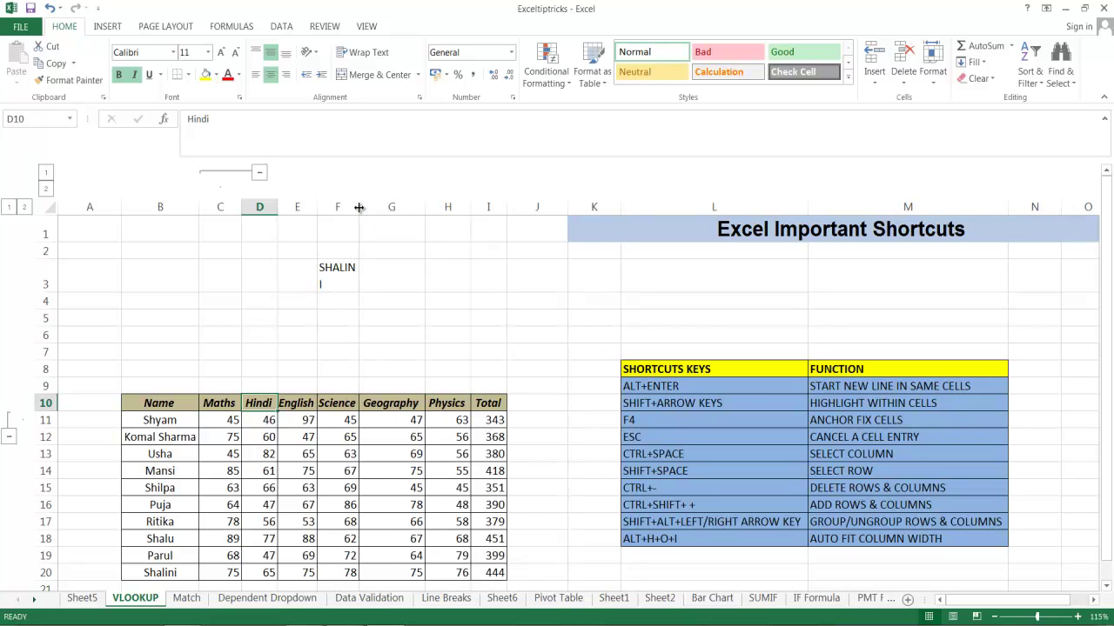
pyautogui.click(422, 335)
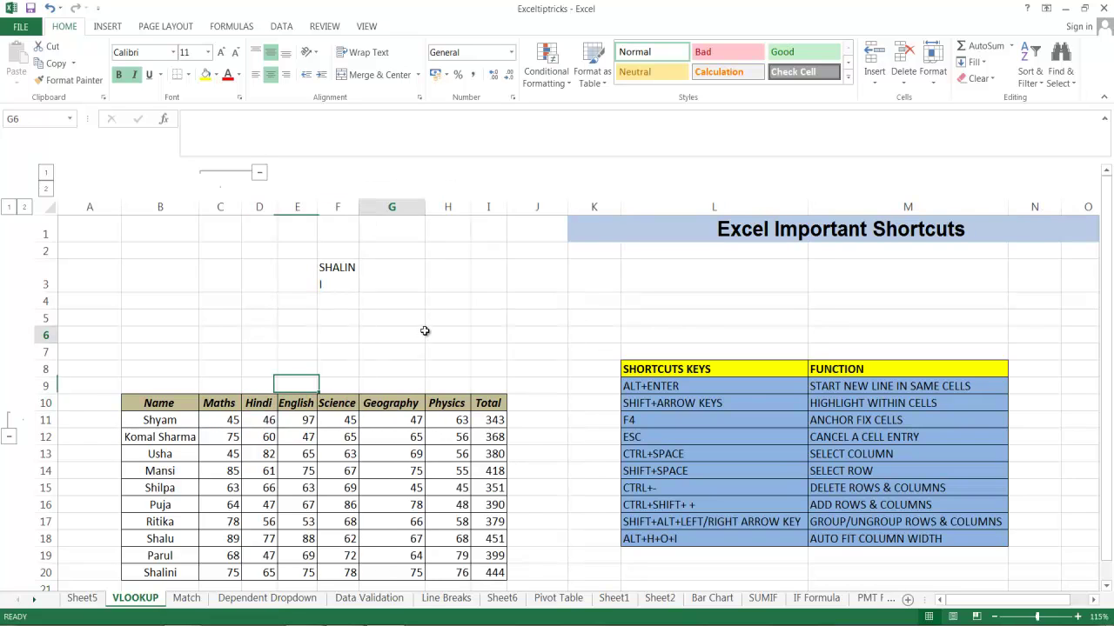
pyautogui.click(699, 527)
pyautogui.click(706, 539)
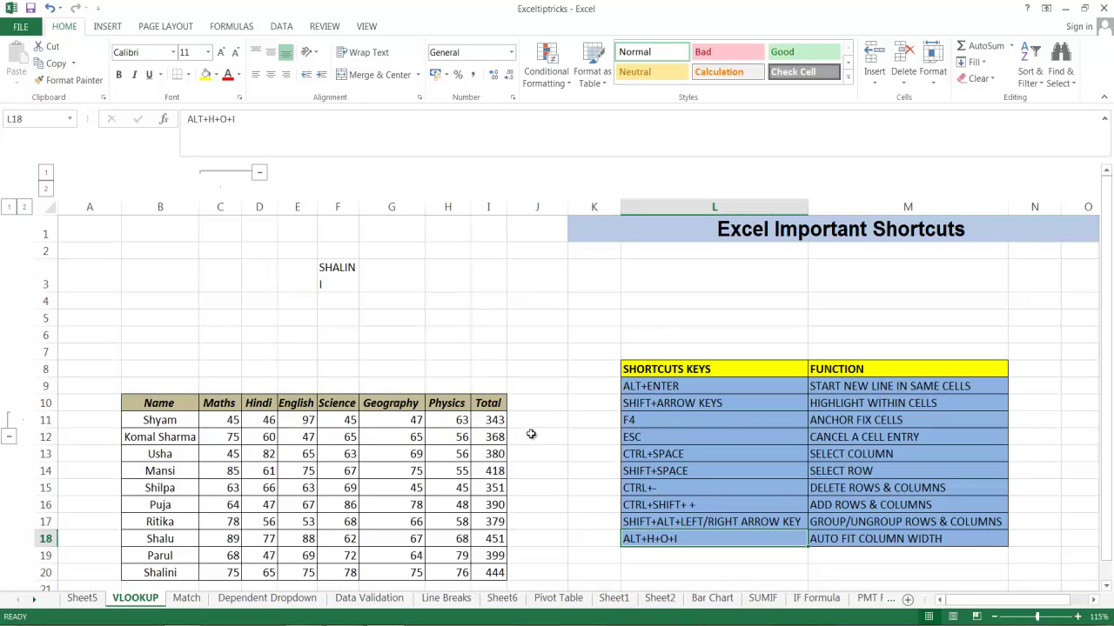